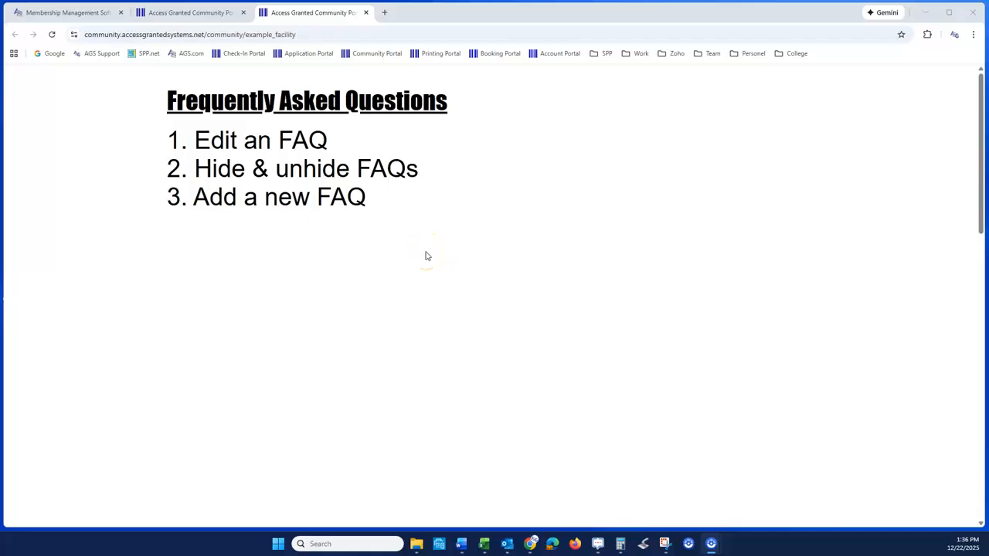
- Preview the example_facility community page and expand the "What is the guest policy?" FAQ to view its answer
left_click(197, 16)
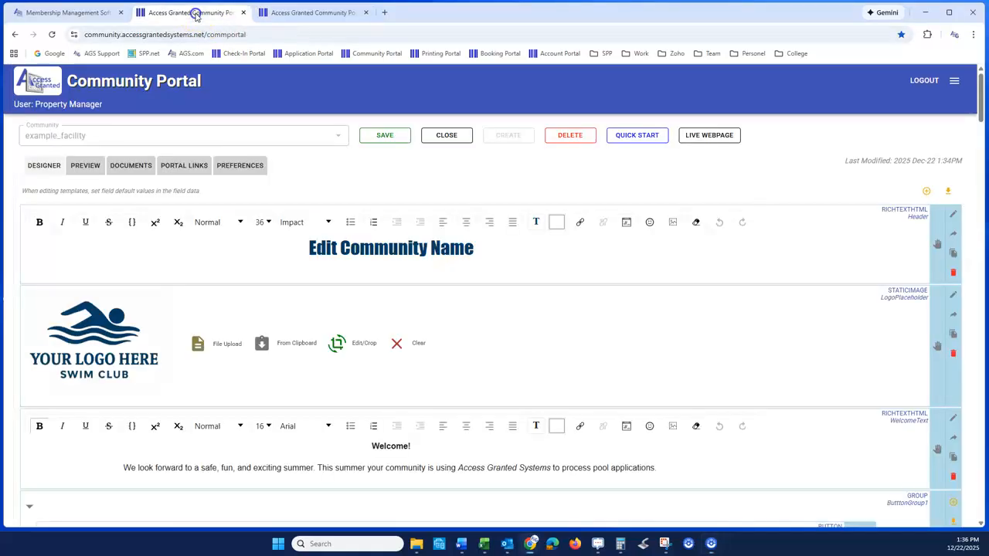
left_click(86, 167)
scroll(132, 275, "down", 5)
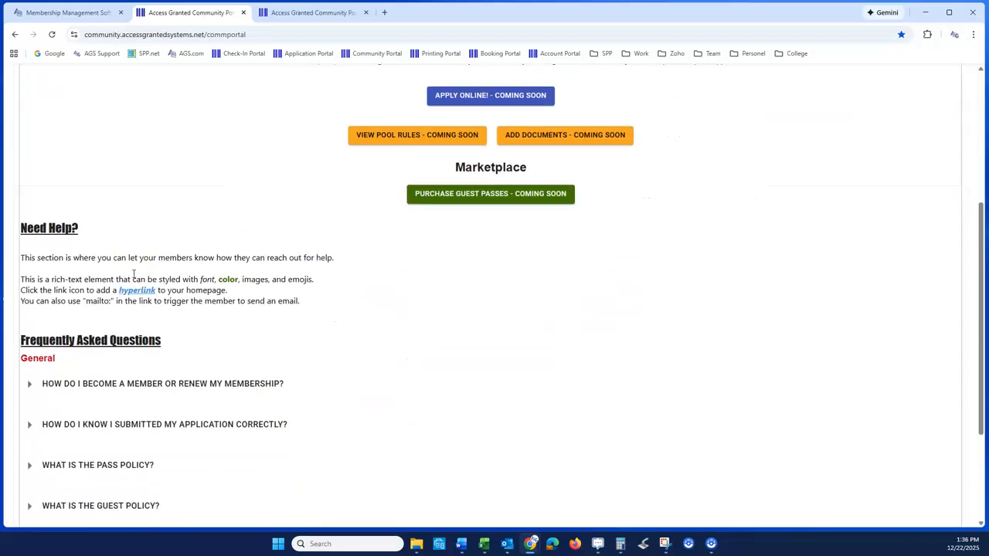
scroll(162, 279, "down", 2)
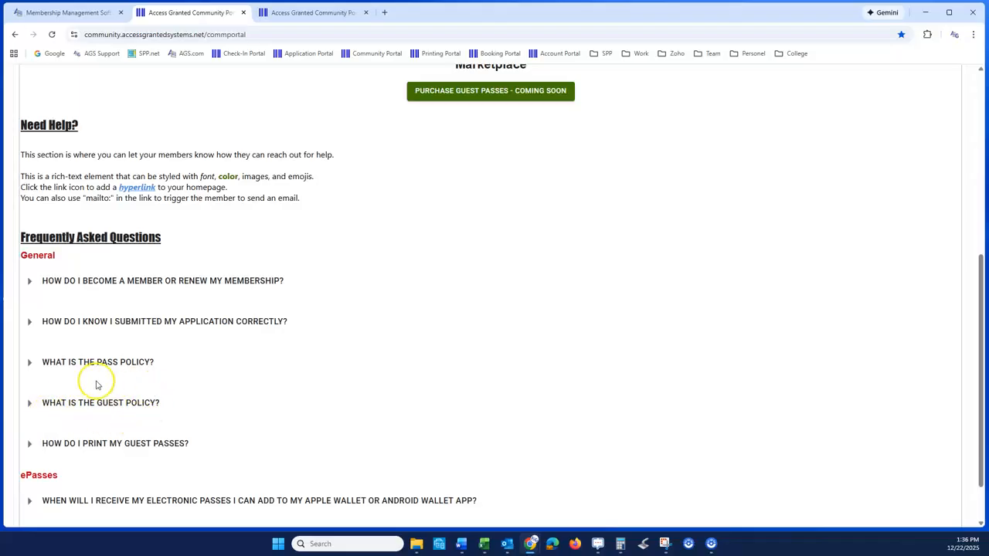
left_click(30, 404)
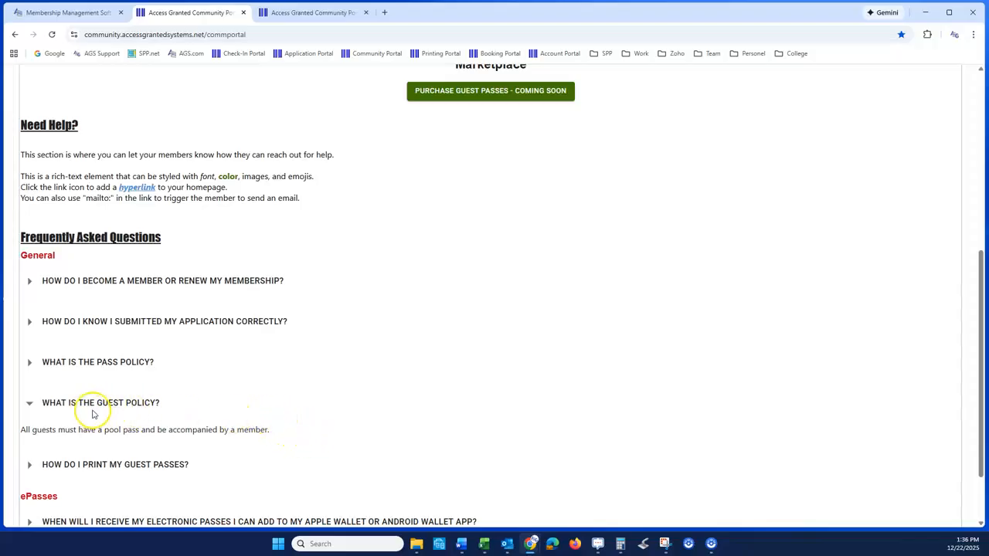
- Return to the page designer and expand the "What is the guest policy?" FAQ group to reach its answer text
scroll(139, 295, "up", 4)
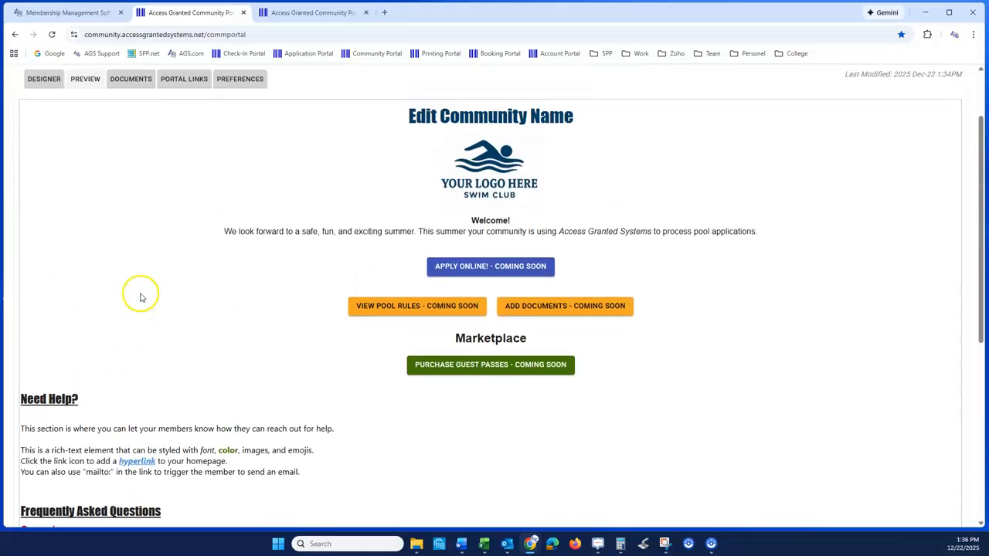
scroll(141, 296, "up", 1)
left_click(44, 116)
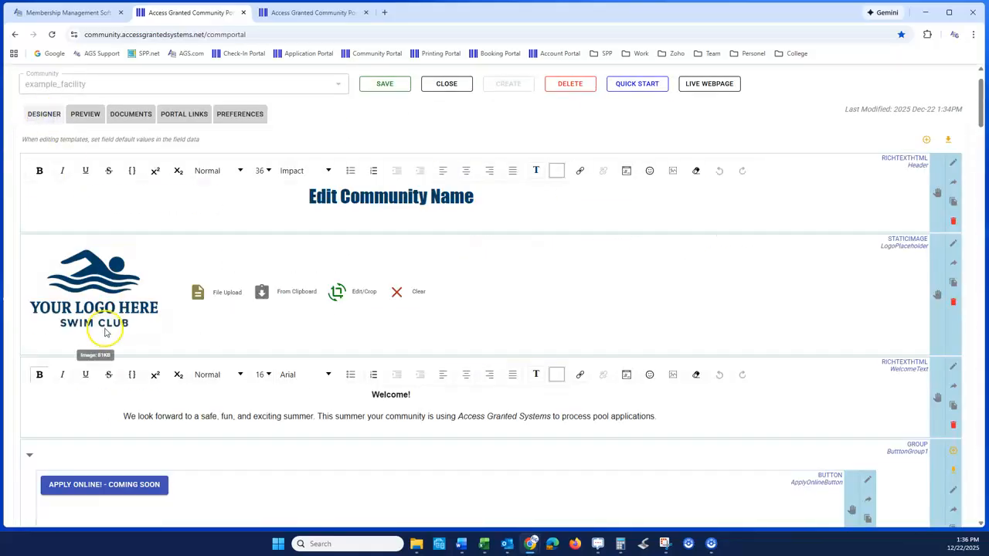
scroll(93, 333, "down", 5)
scroll(109, 336, "down", 10)
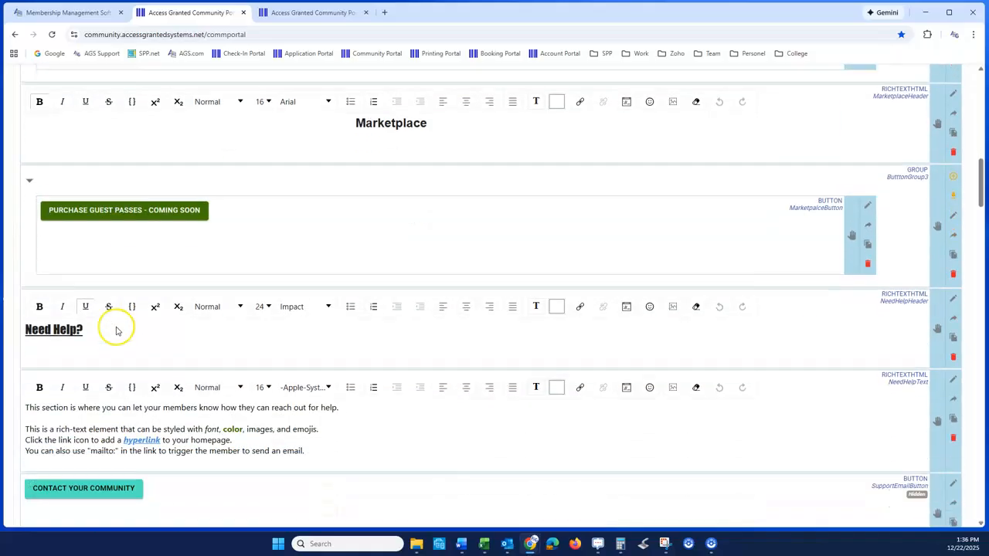
scroll(117, 326, "down", 10)
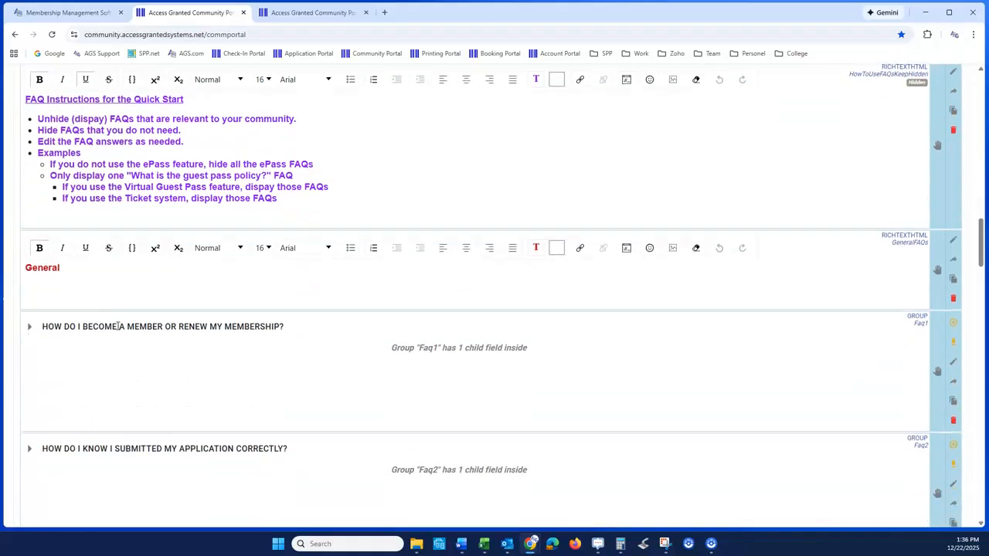
scroll(118, 326, "down", 5)
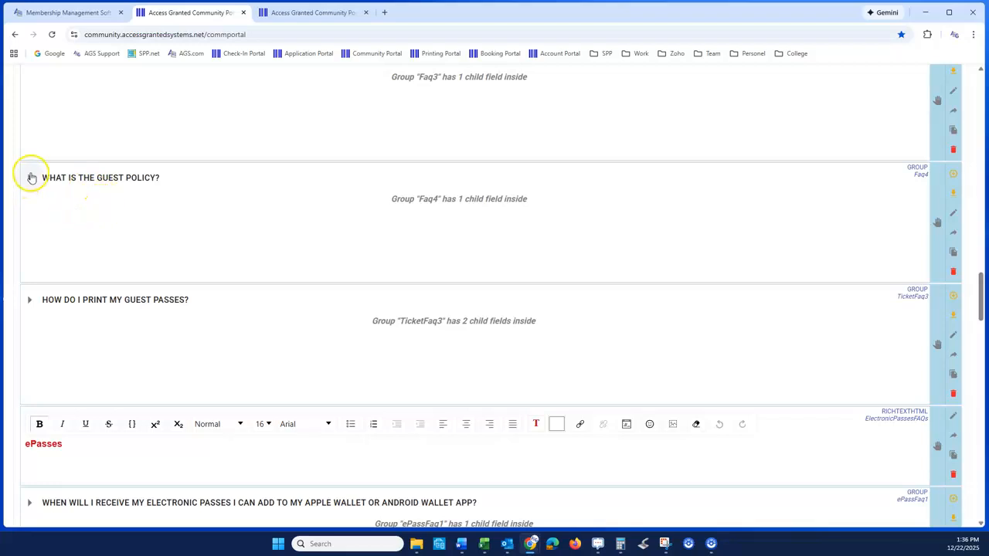
left_click(28, 180)
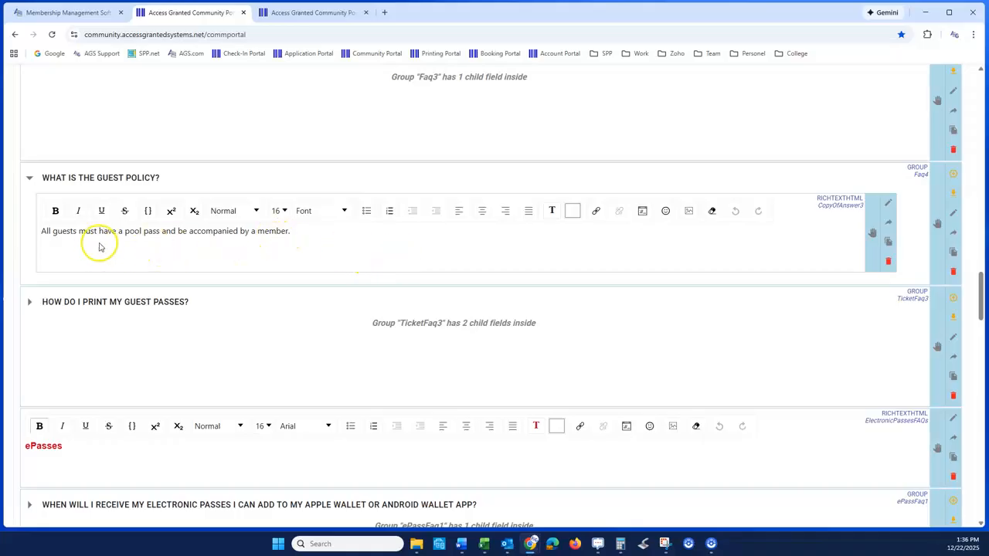
- Set the guest policy FAQ's label to "What is the guest policy of the club?" and append "Add anther line of text." to its answer
left_click(954, 217)
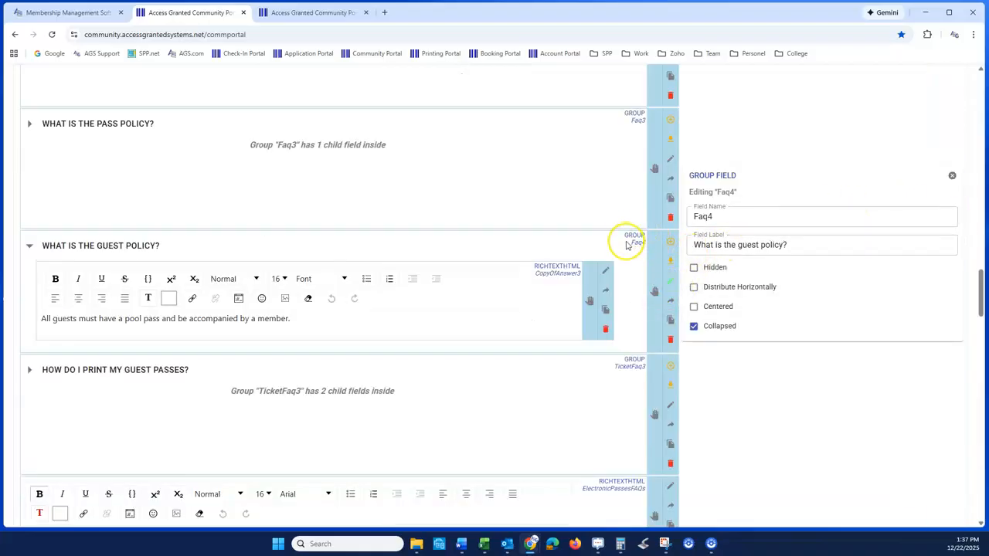
left_click(699, 251)
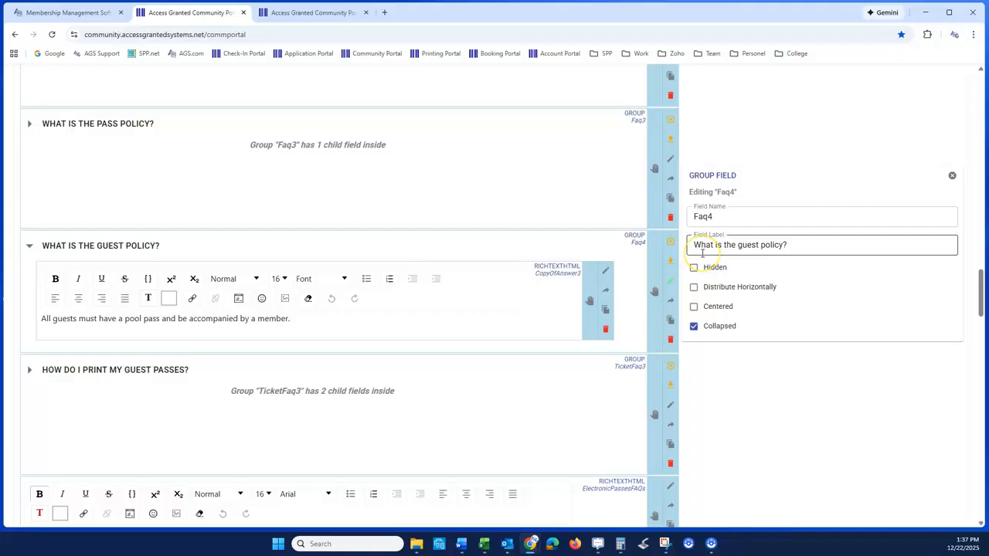
left_click(783, 243)
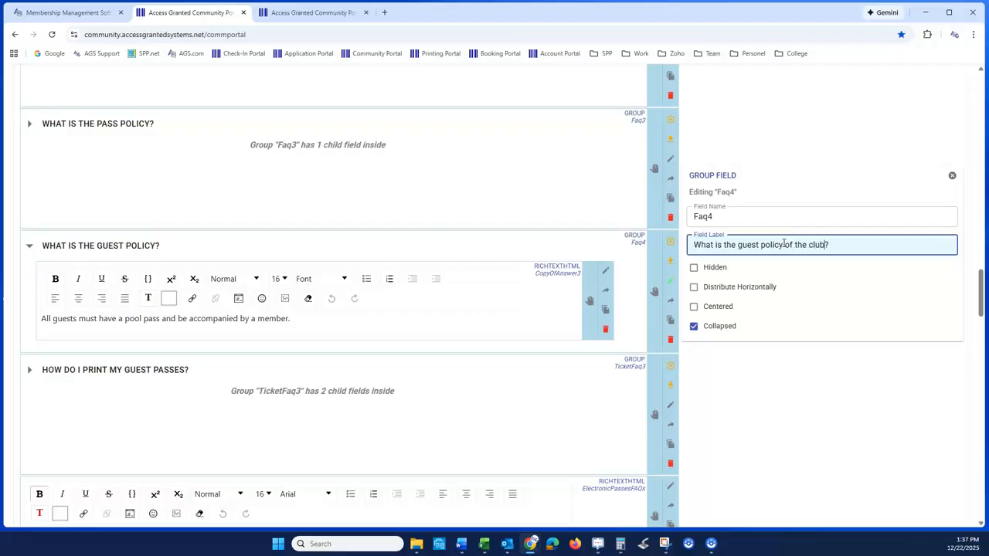
left_click(773, 391)
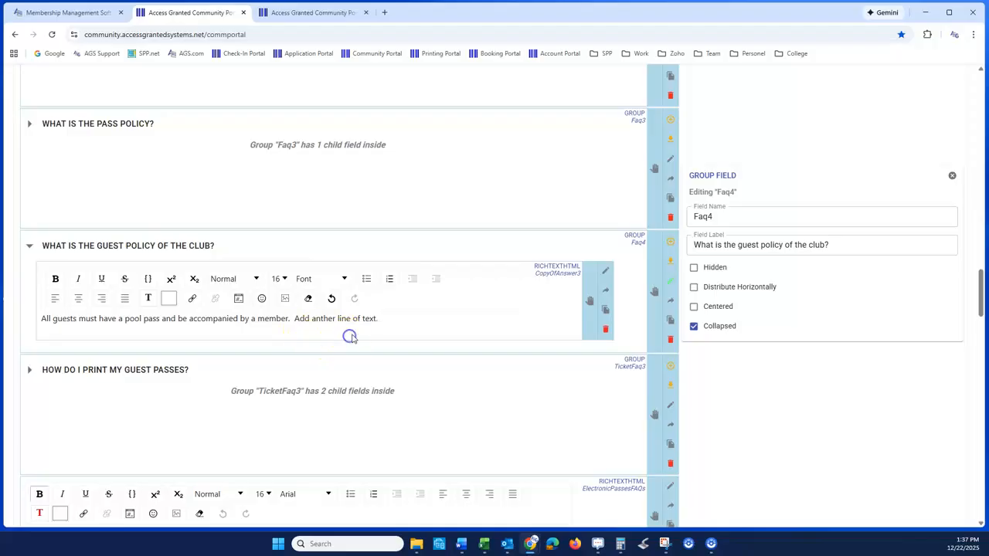
- Preview the page and expand the "What is the guest policy of the club?" FAQ to check the edited question and answer
left_click_drag(980, 305, 978, 102)
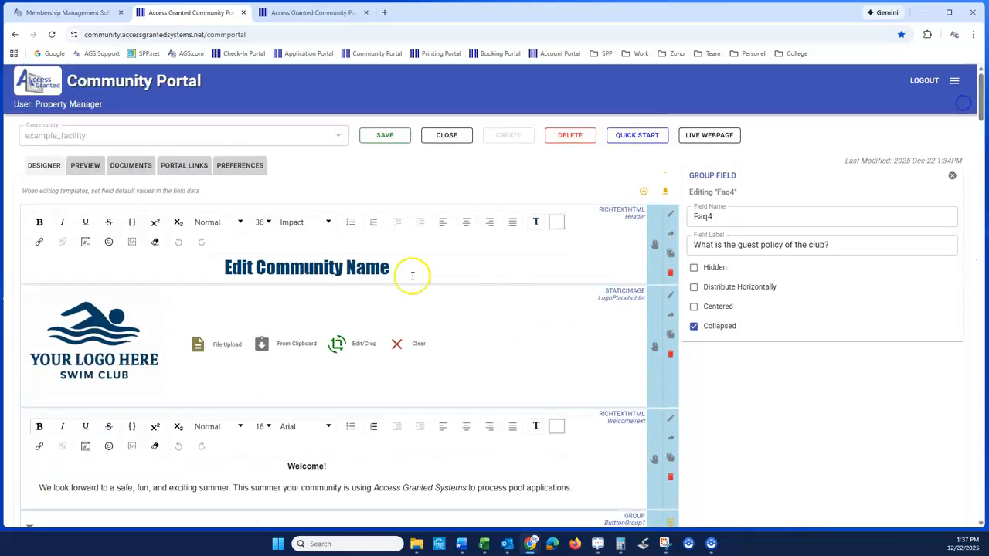
left_click(93, 164)
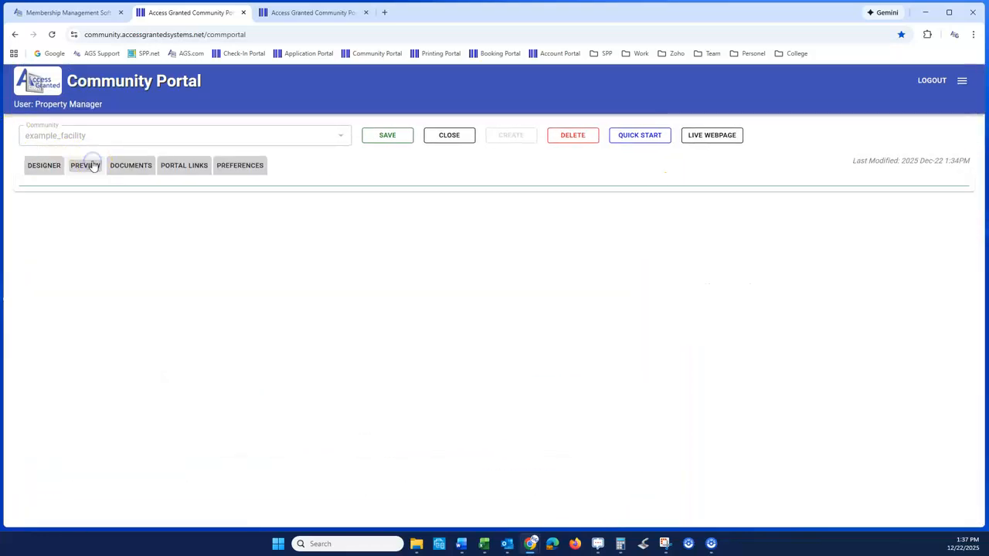
scroll(102, 318, "down", 4)
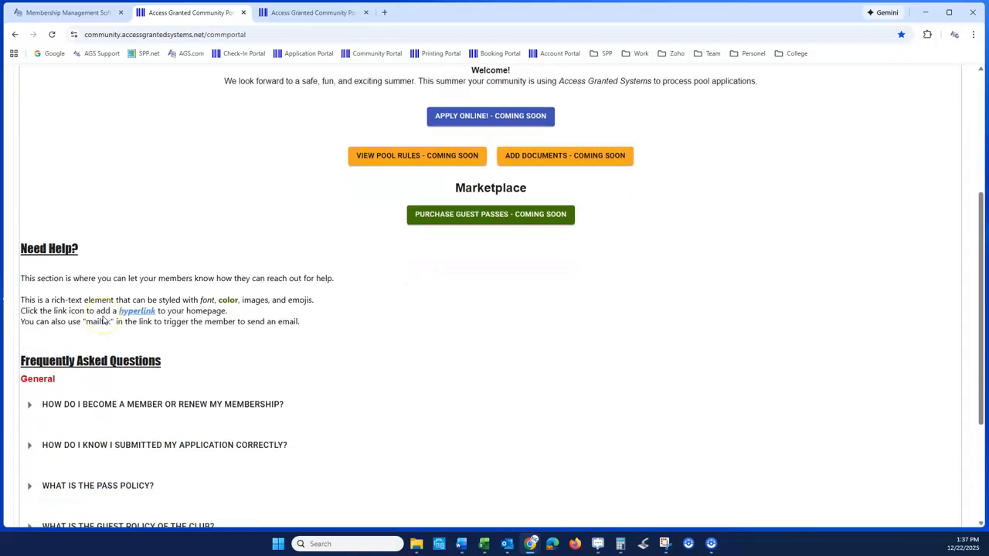
scroll(108, 409, "down", 1)
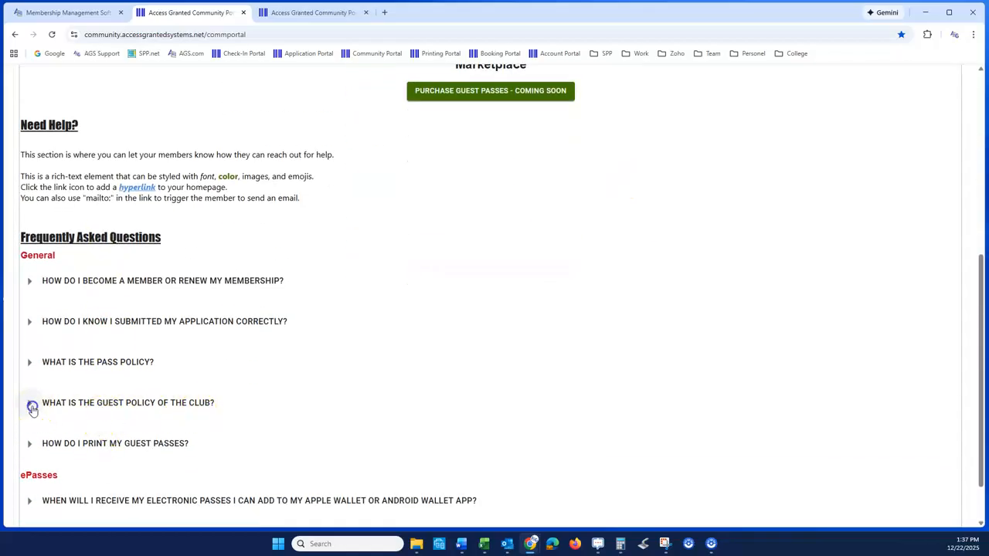
left_click(30, 405)
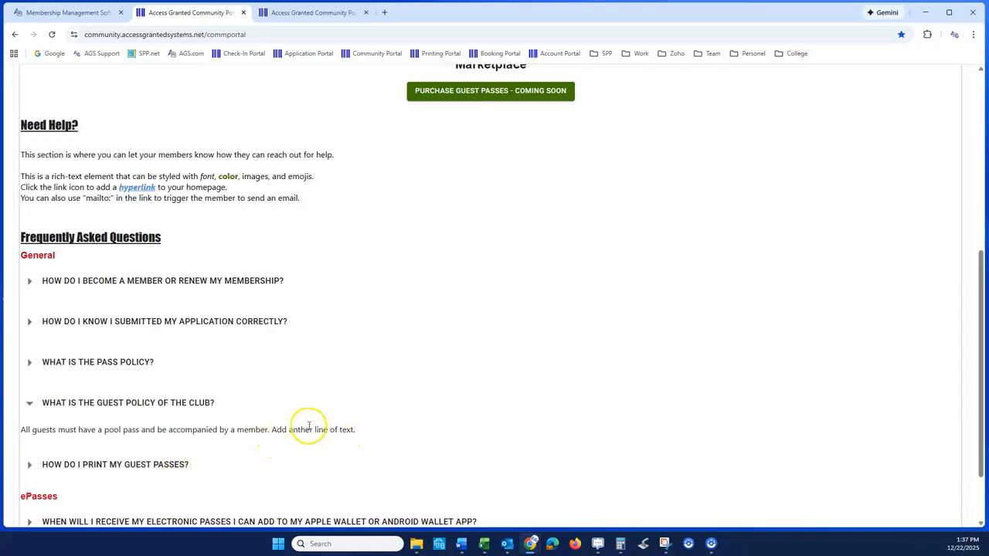
- Back in the designer, add a URL Button to the guest policy FAQ group and move it below the answer text
scroll(104, 250, "up", 5)
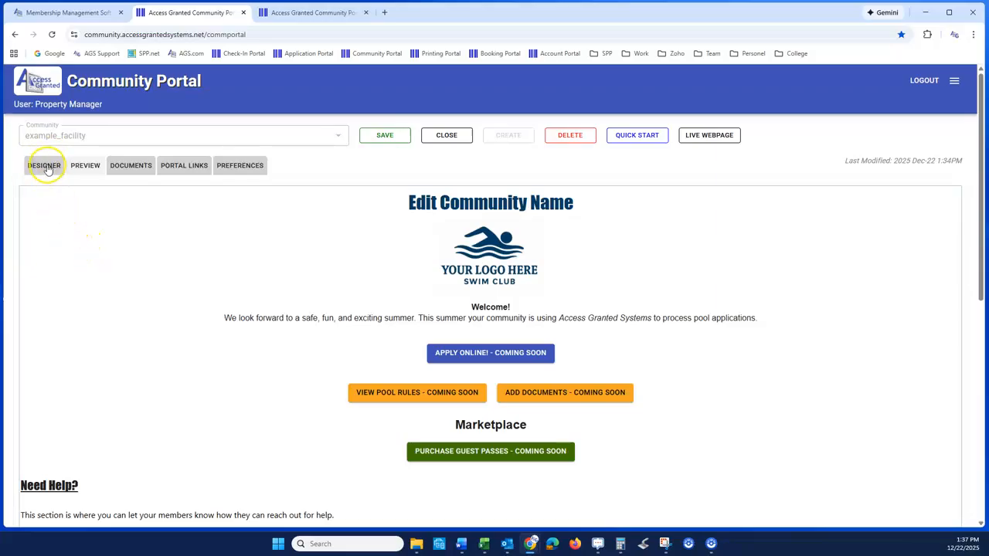
left_click(44, 167)
left_click_drag(980, 114, 959, 315)
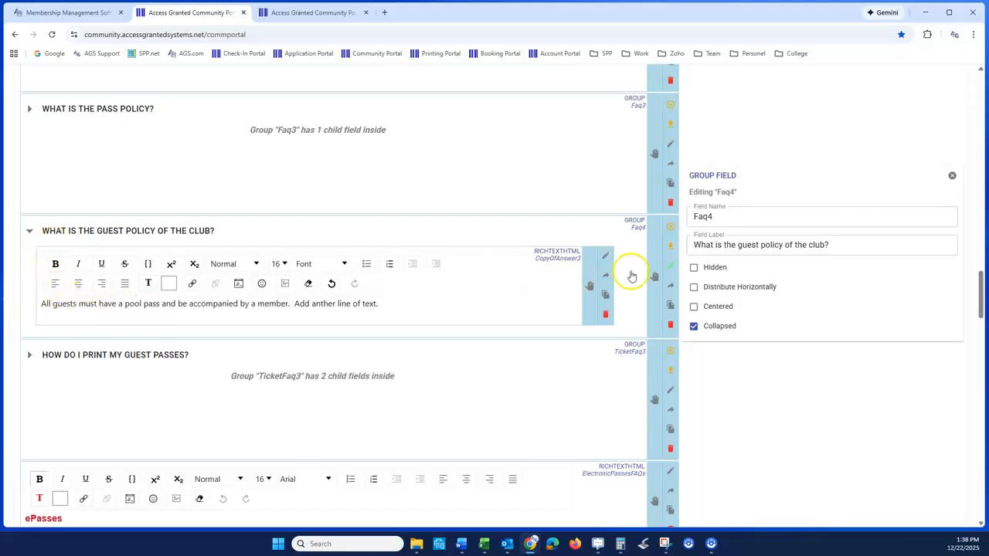
left_click(670, 229)
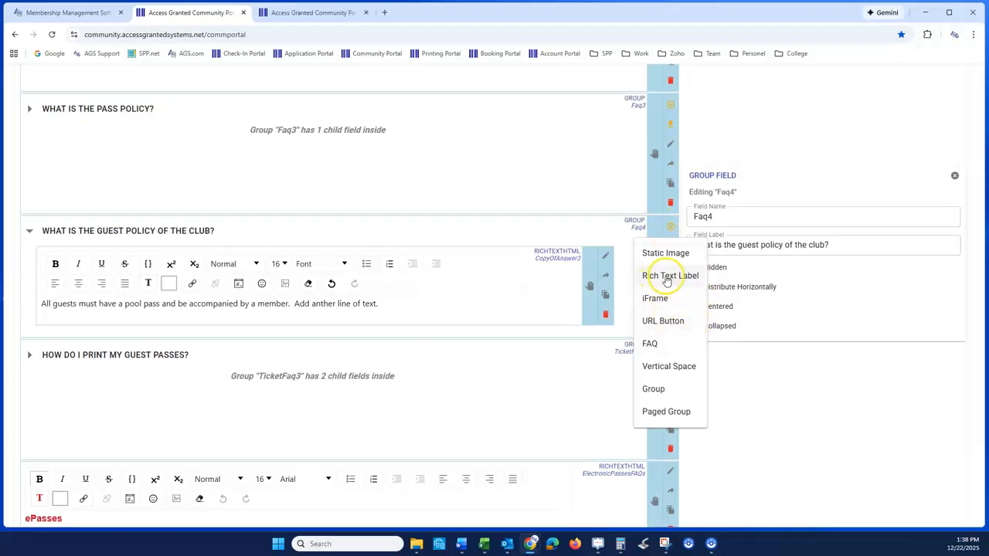
left_click(659, 321)
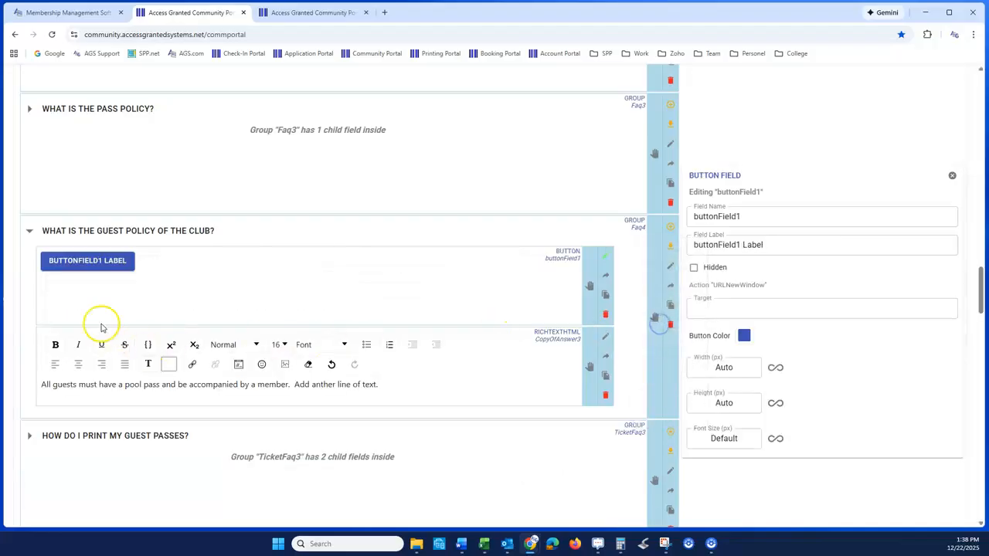
left_click_drag(589, 287, 592, 364)
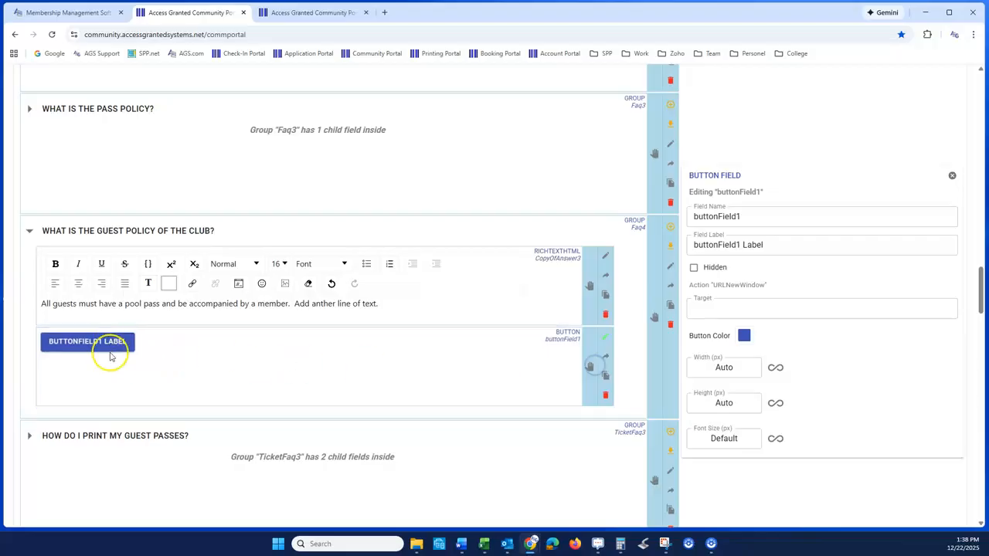
- Set the new button's field label to "View Guest Policy"
left_click_drag(763, 245, 568, 257)
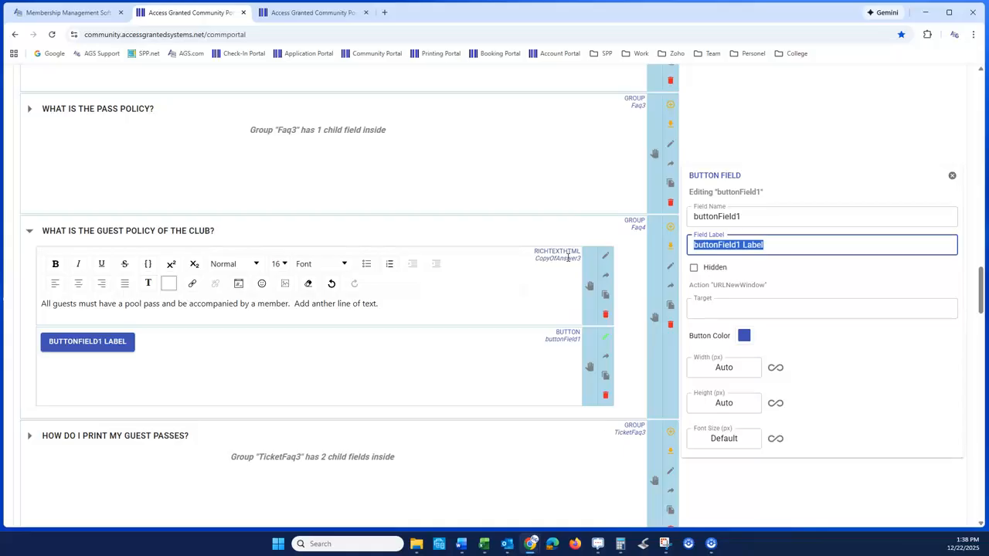
type("View Guest Policy")
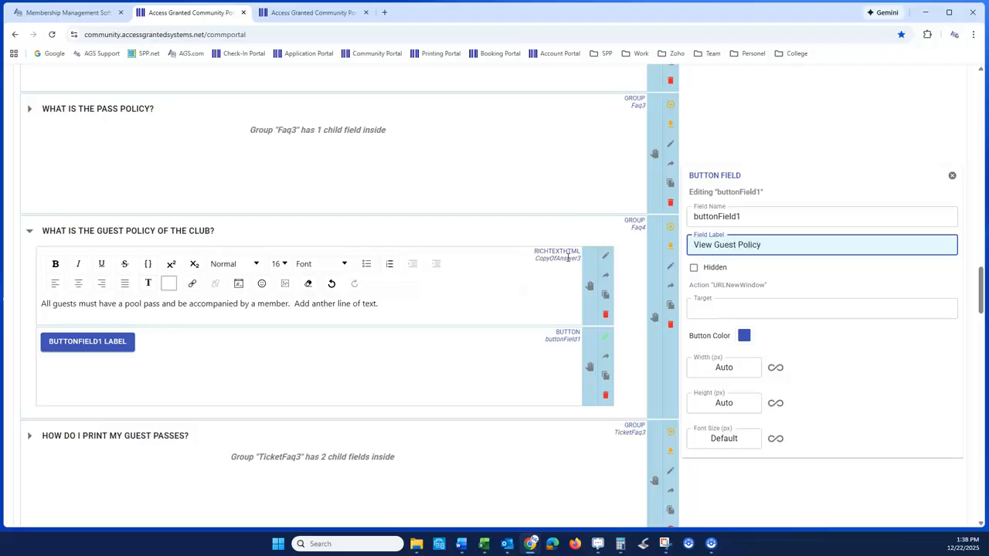
left_click(790, 272)
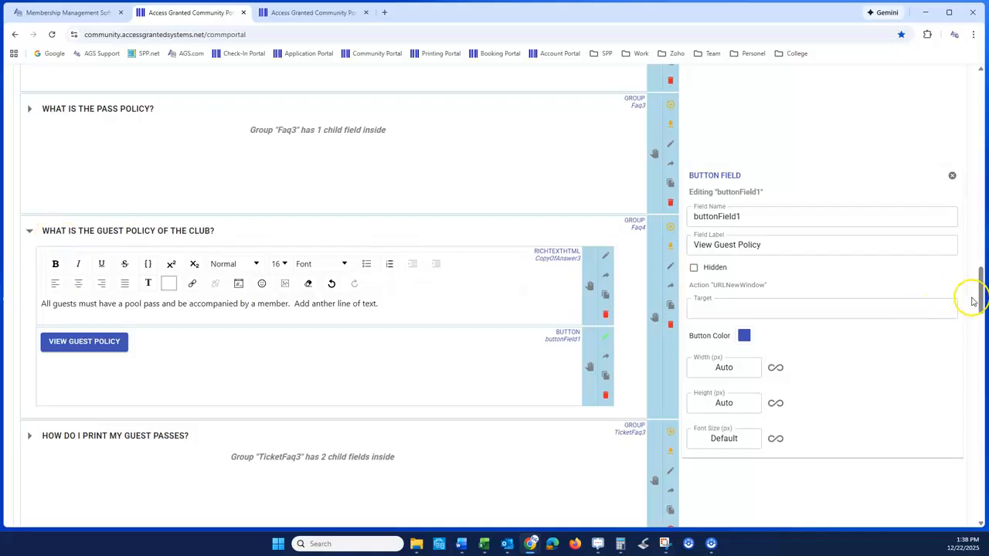
- Preview the page and expand the guest policy FAQ to check its new button, then collapse it
left_click_drag(981, 300, 982, 101)
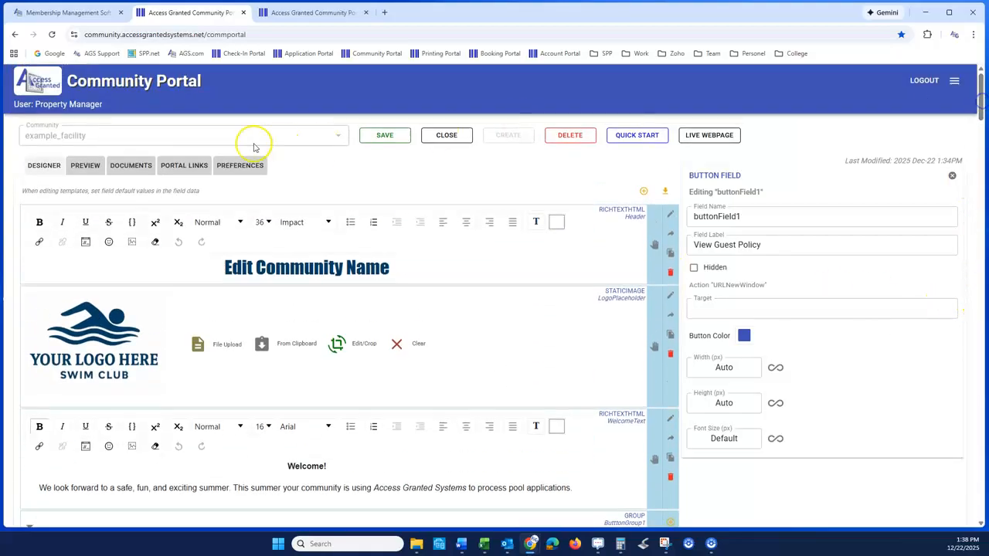
left_click(83, 170)
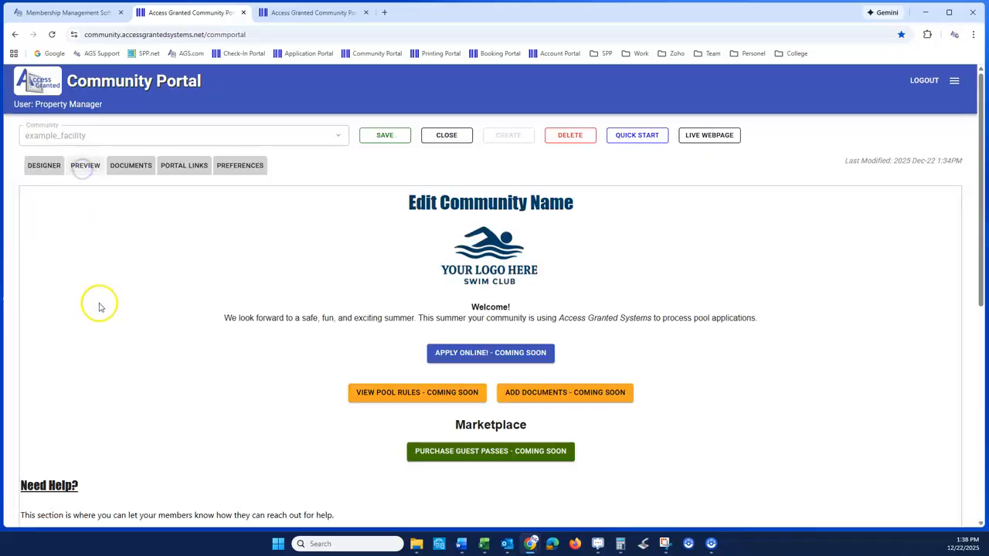
scroll(97, 325, "down", 5)
scroll(99, 345, "down", 1)
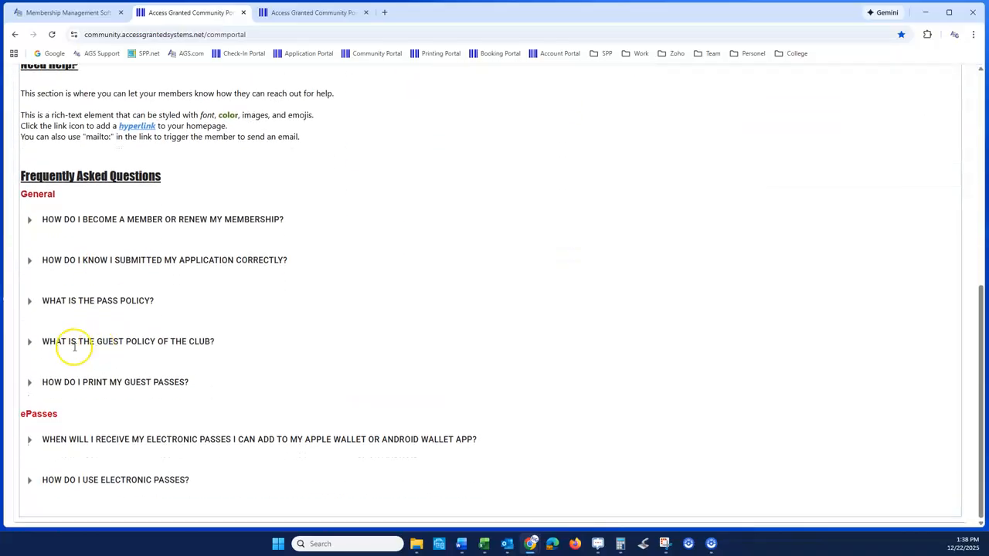
left_click(31, 345)
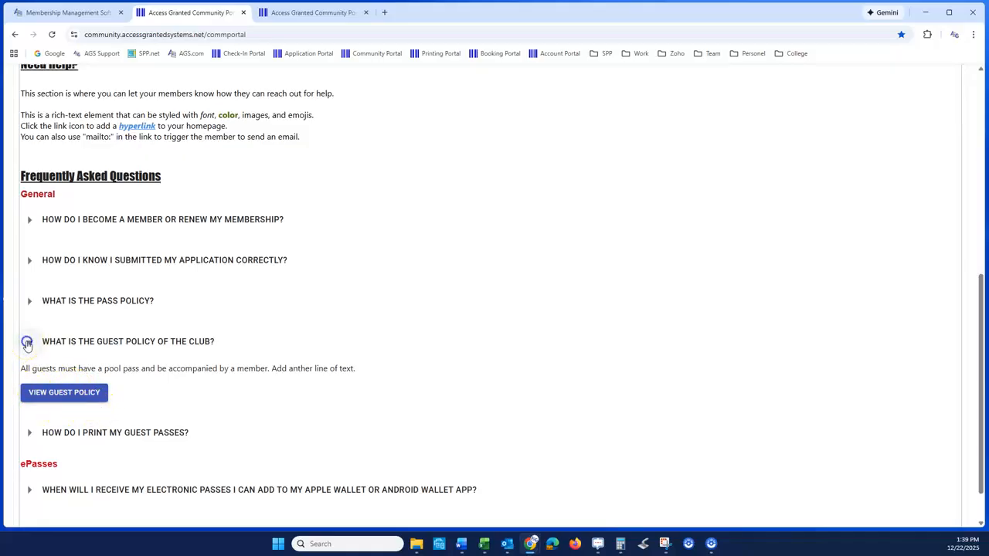
left_click(27, 342)
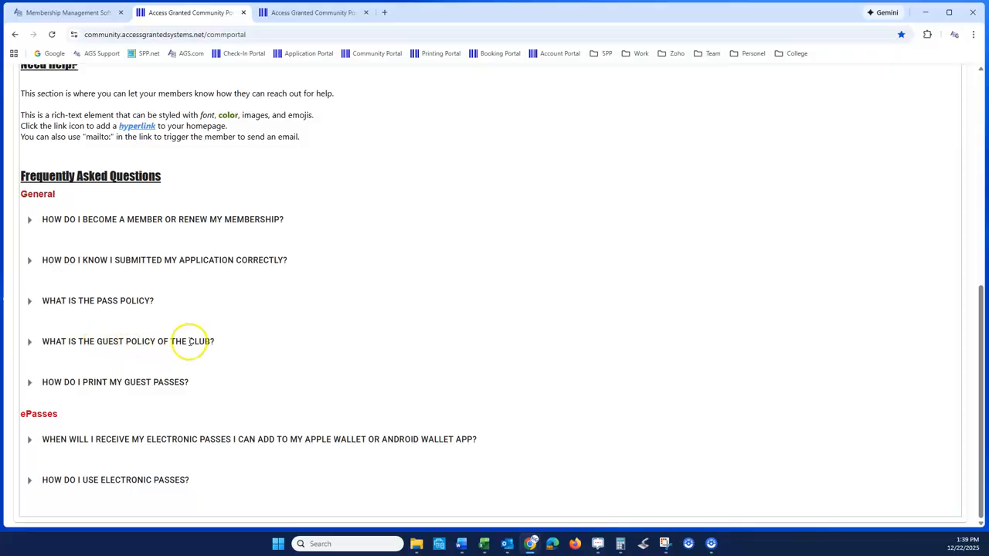
- Back in the designer, hide the ePasses heading and the two electronic pass FAQs beneath it
scroll(209, 331, "up", 2)
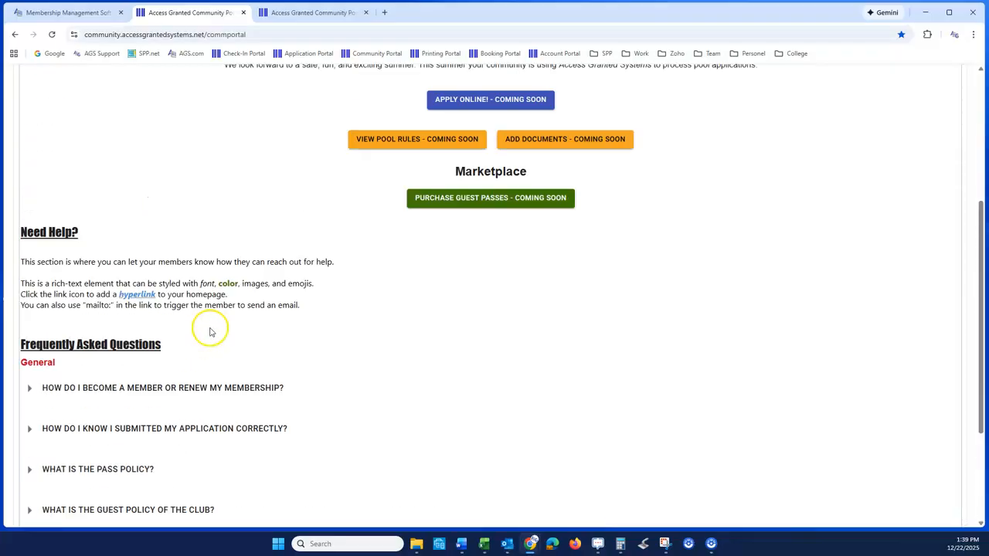
scroll(210, 332, "up", 3)
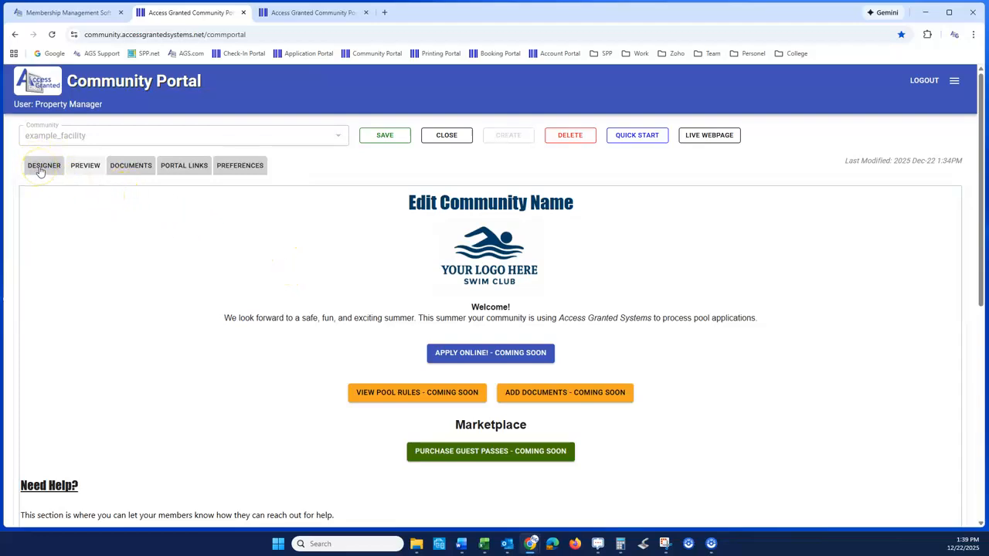
scroll(73, 337, "down", 4)
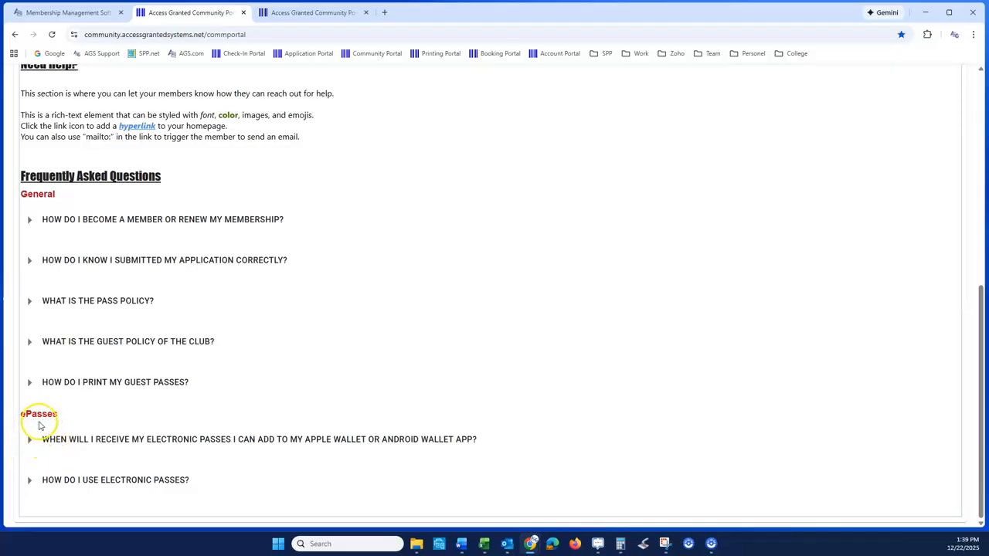
scroll(44, 424, "up", 6)
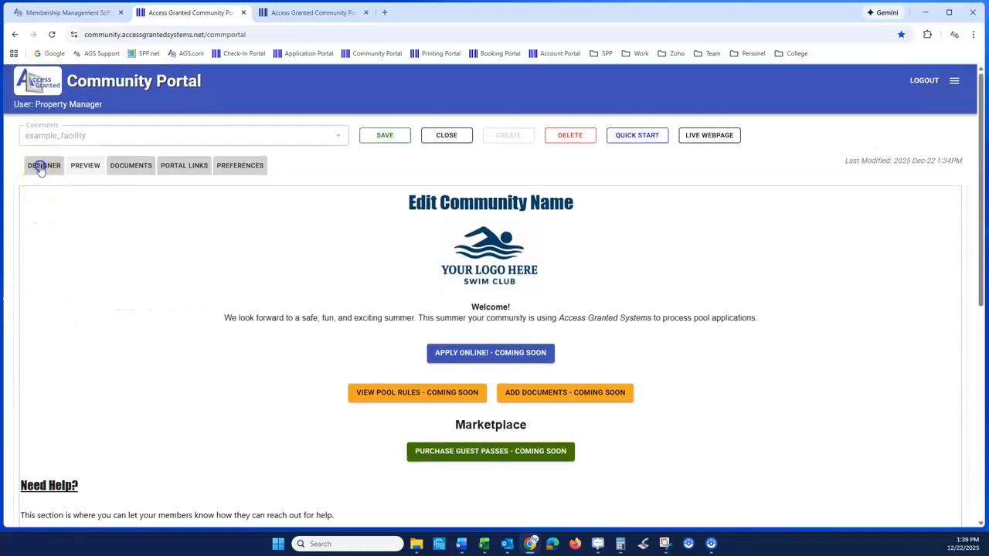
left_click(40, 166)
left_click_drag(979, 104, 966, 346)
left_click(45, 182)
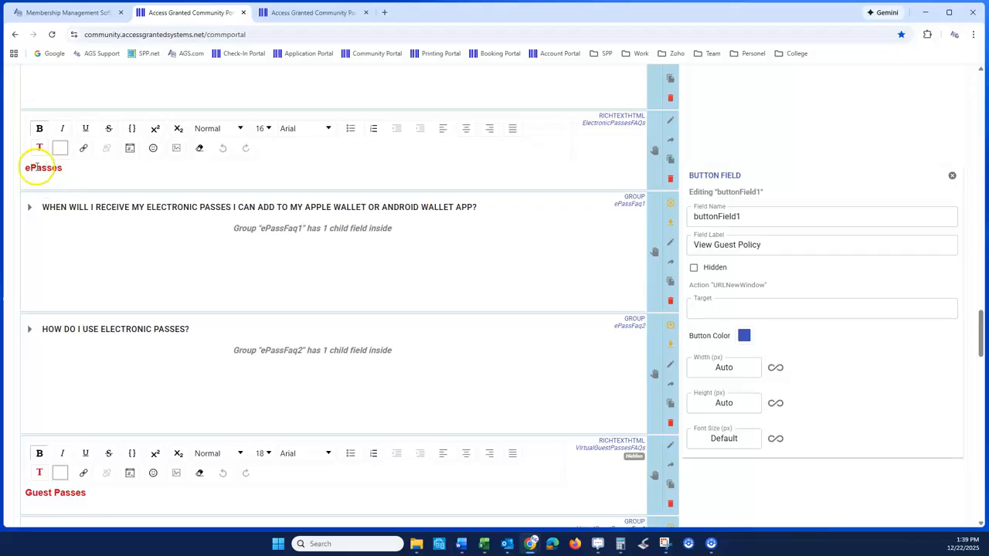
left_click(670, 121)
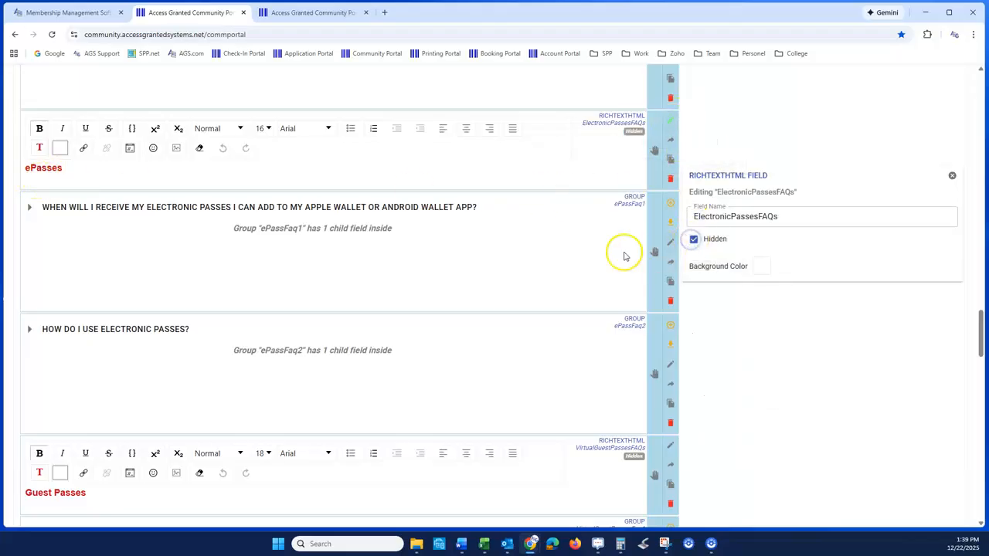
left_click(670, 242)
left_click(693, 268)
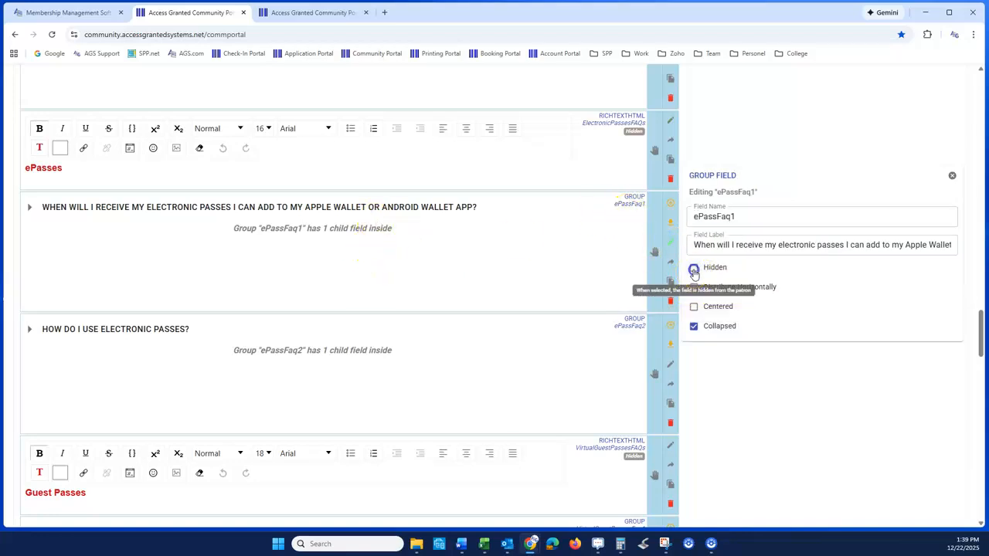
left_click(670, 369)
left_click(693, 267)
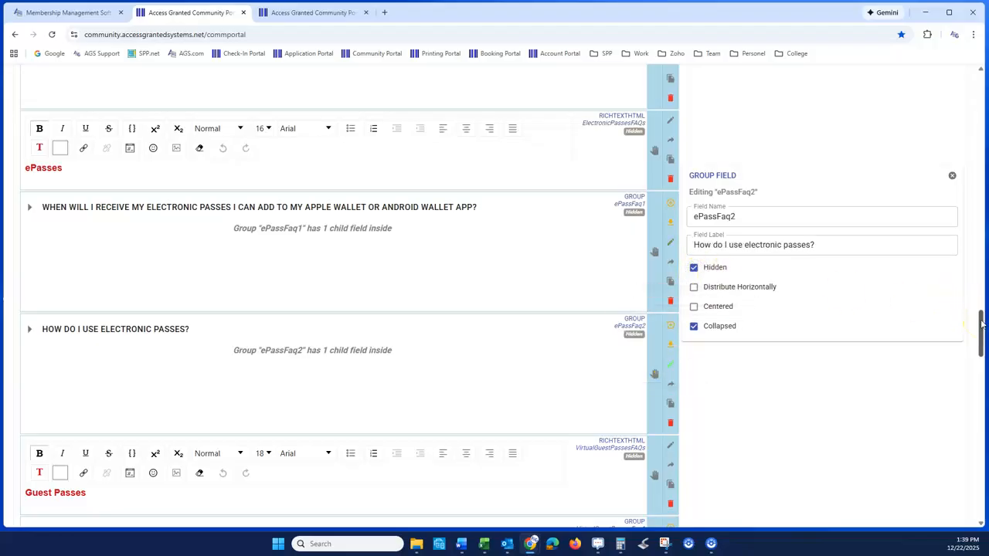
- Preview the page and check the Frequently Asked Questions section for the hidden ePasses heading and FAQs
left_click_drag(982, 324, 979, 73)
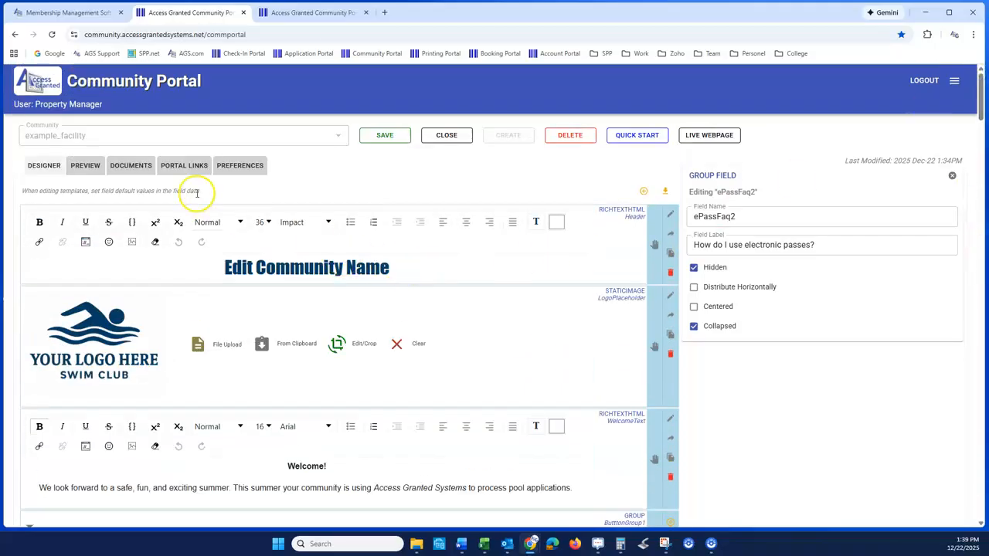
left_click(86, 167)
scroll(69, 289, "down", 4)
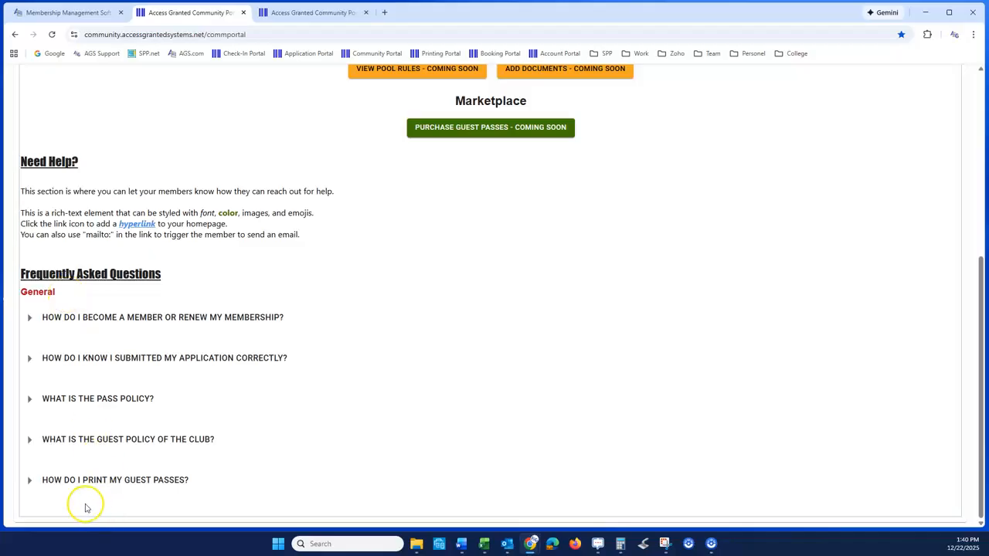
scroll(69, 226, "up", 6)
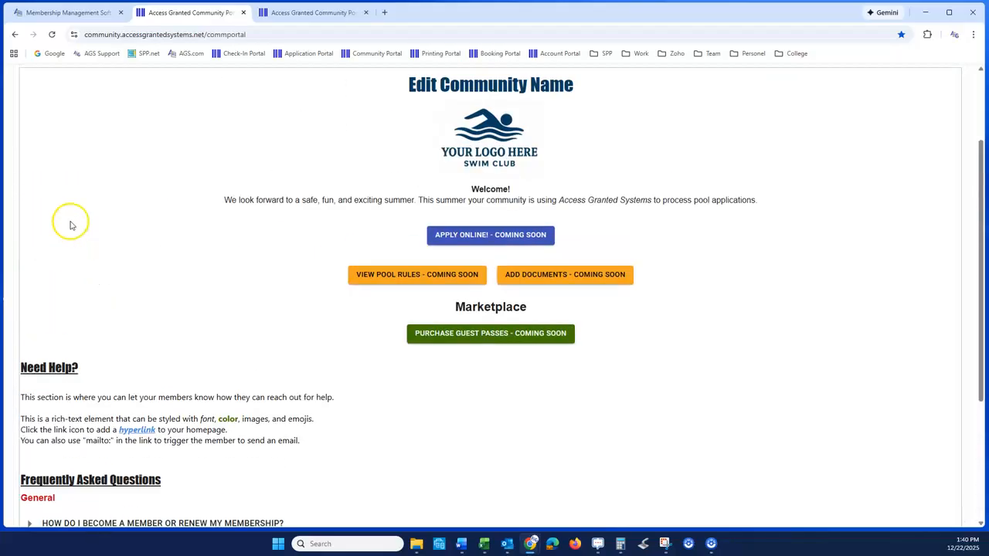
- In the designer, unhide the Concessions heading and its FAQs "How do I put funds on my concessions "account"?" and "How do I use my ticket with funds?"
left_click(34, 168)
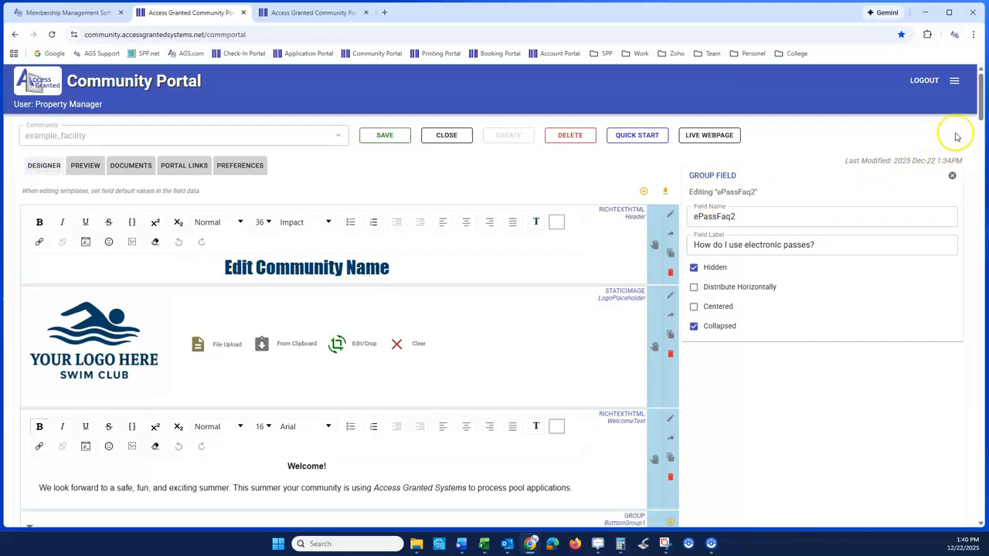
left_click_drag(979, 114, 941, 442)
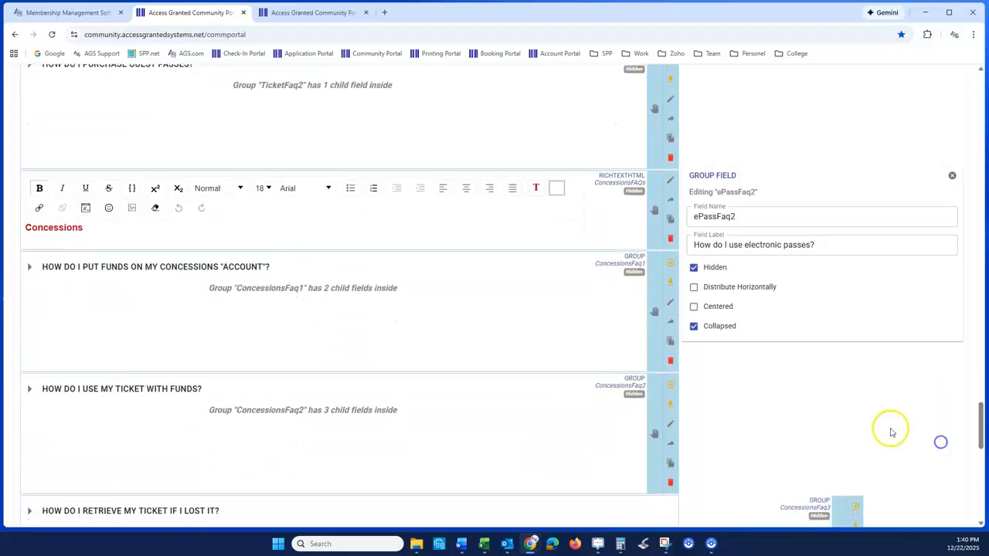
left_click(670, 180)
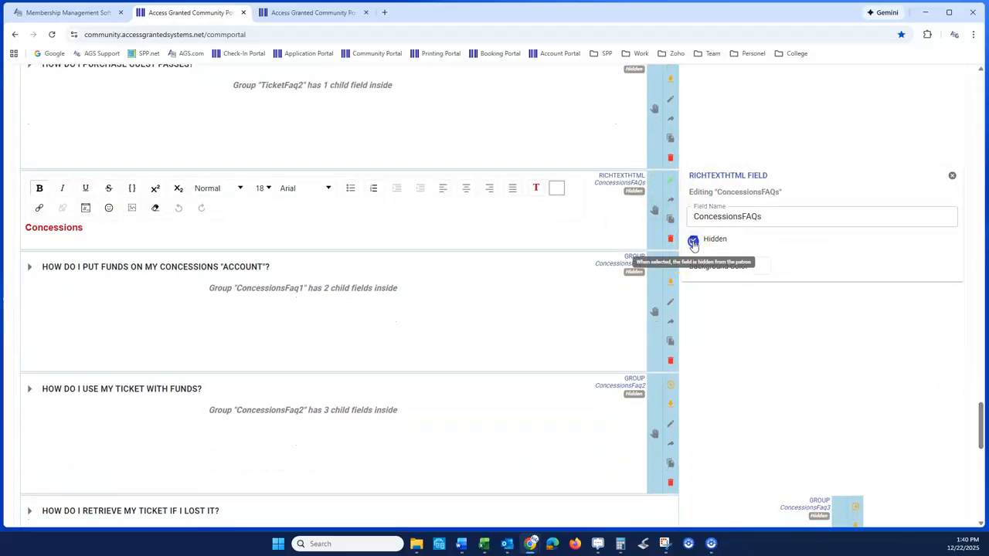
left_click(670, 301)
left_click(694, 269)
left_click(670, 423)
left_click(694, 268)
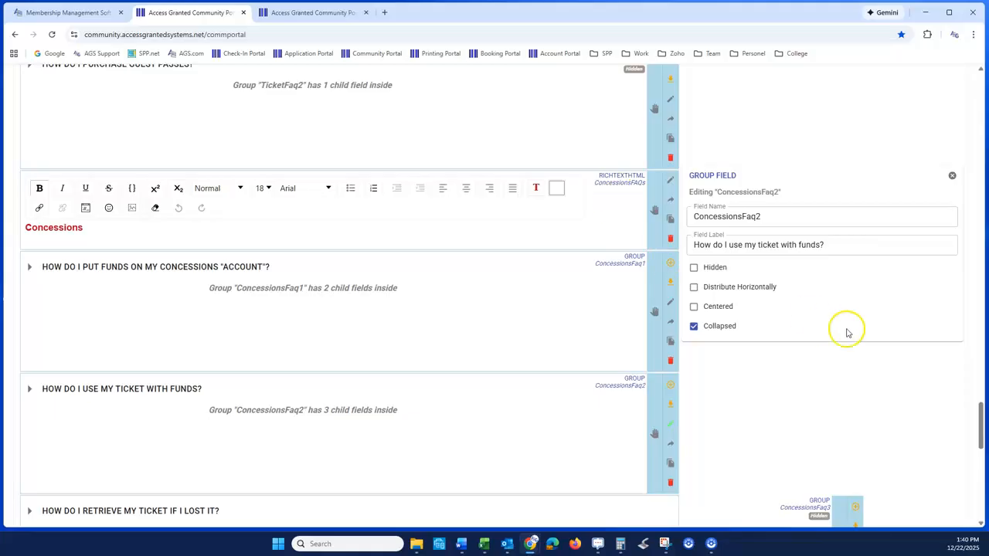
- Preview the Concessions section and expand "How do I use my ticket with funds?" to review its answer, then collapse it
left_click_drag(978, 408, 965, 80)
left_click(89, 167)
scroll(133, 317, "down", 3)
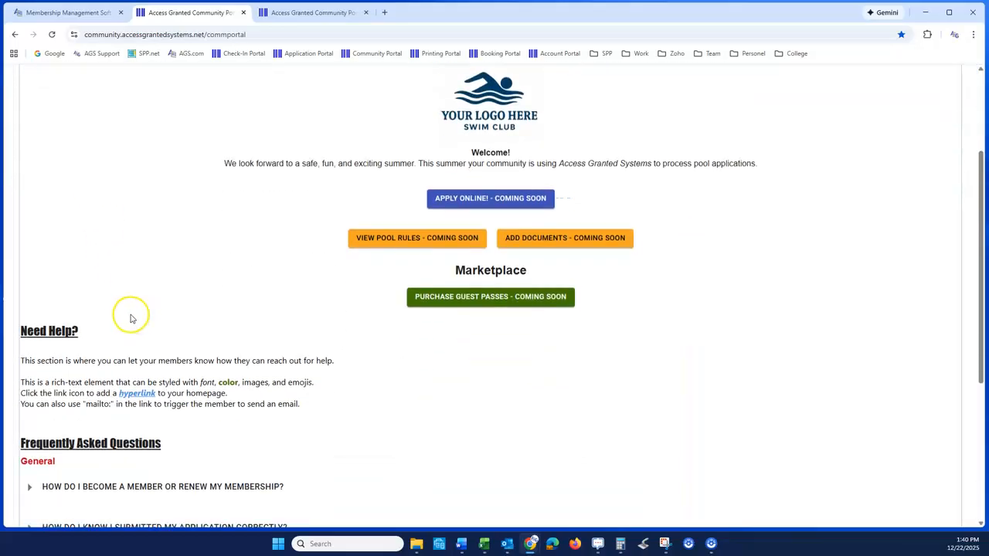
scroll(130, 317, "down", 3)
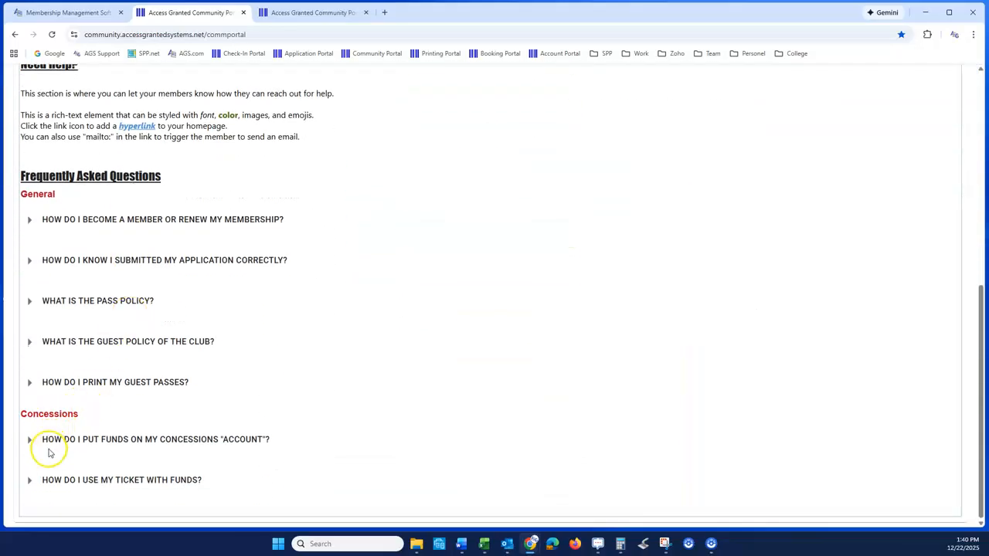
left_click(47, 479)
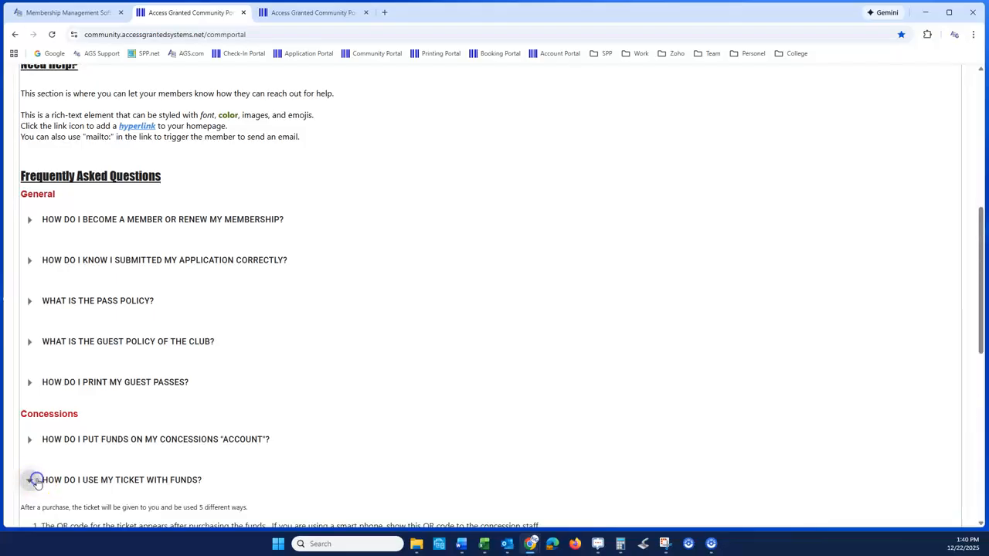
scroll(137, 426, "down", 2)
scroll(139, 426, "down", 2)
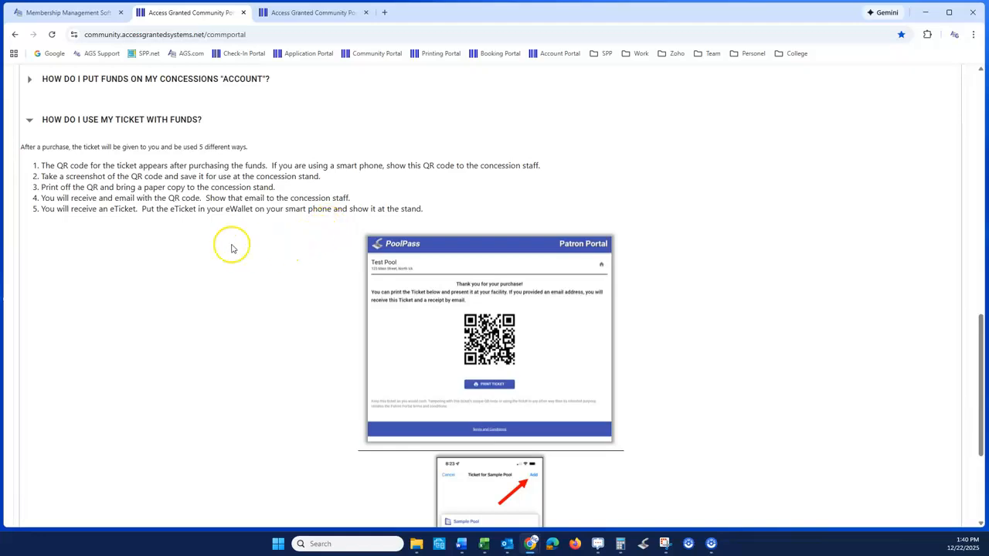
left_click(29, 120)
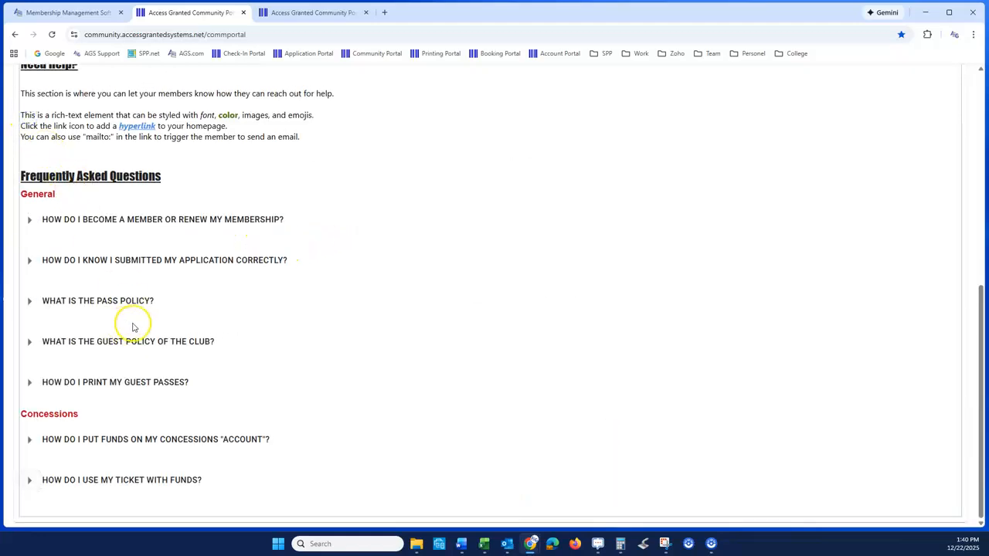
- Return to the designer, add a new FAQ to the page and move it directly above the Concessions heading
scroll(199, 320, "up", 5)
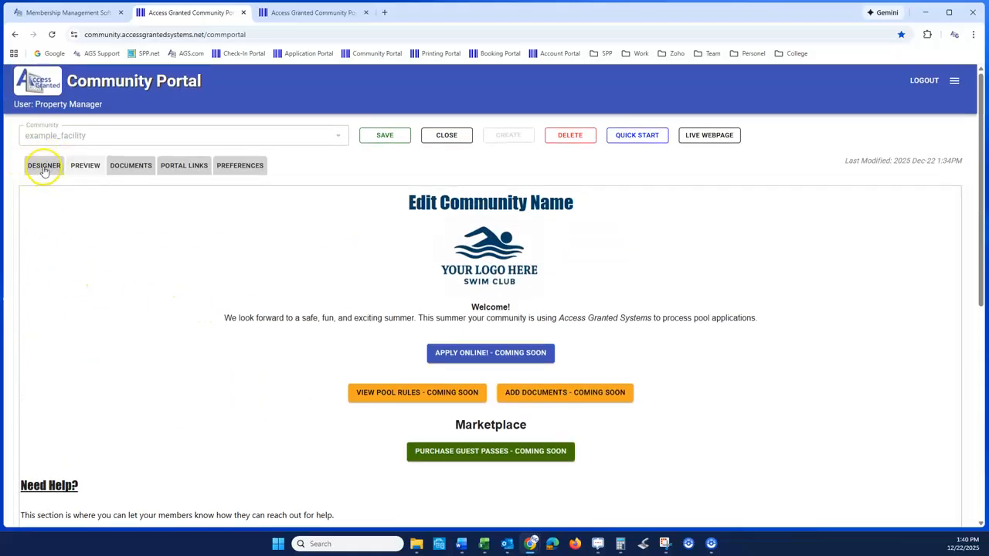
left_click(43, 167)
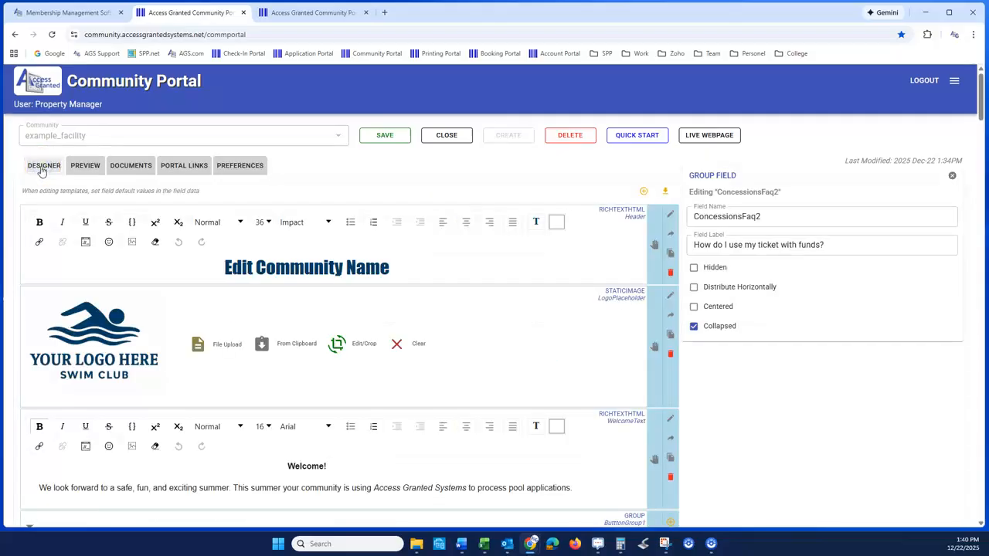
left_click(643, 192)
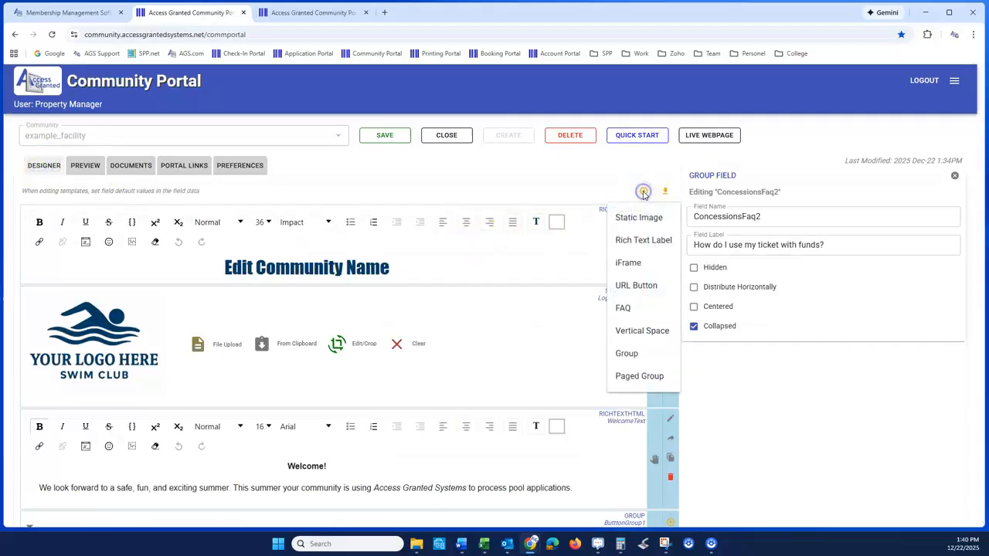
left_click(623, 309)
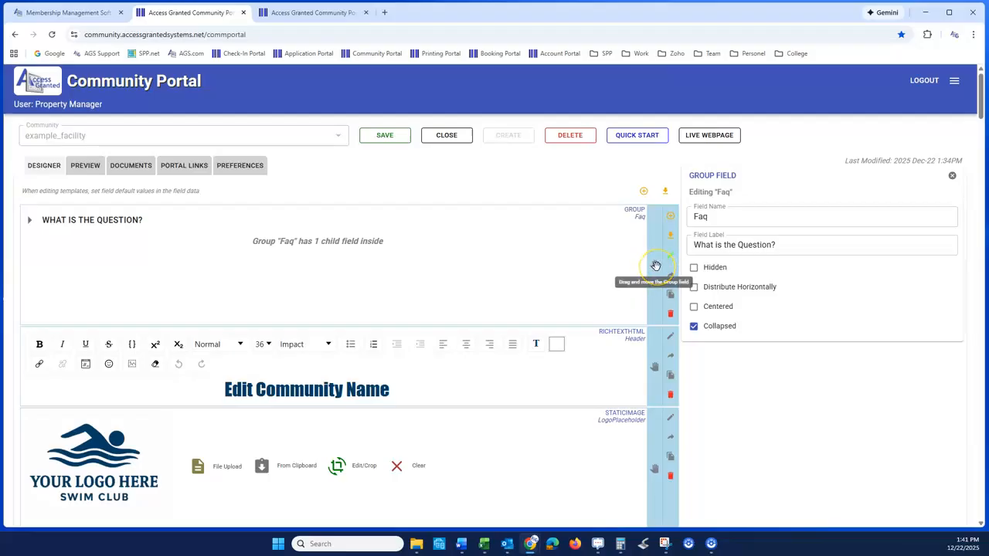
left_click_drag(655, 266, 649, 180)
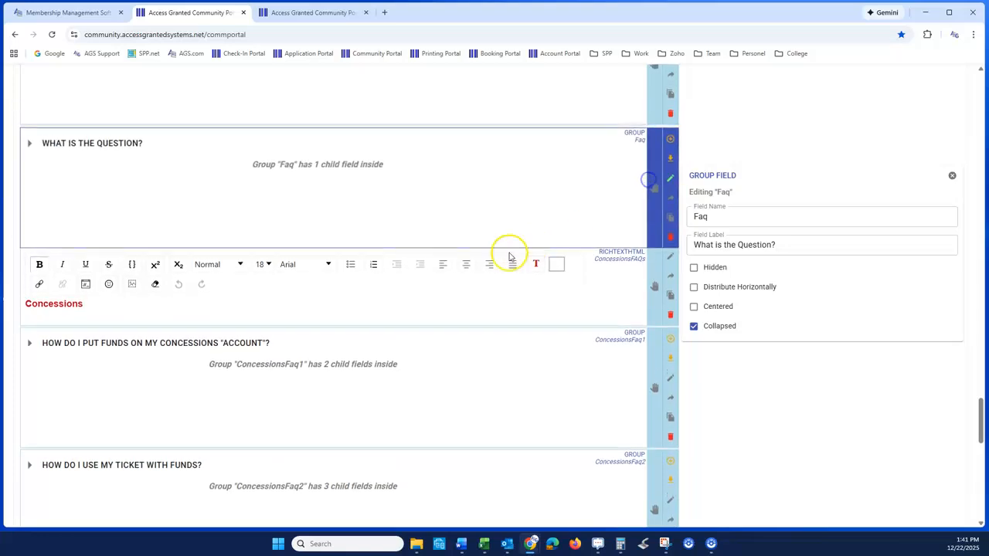
- Expand the new FAQ, set its field label to "Write your own?" and enter the answer "Write your own answer."
left_click(31, 143)
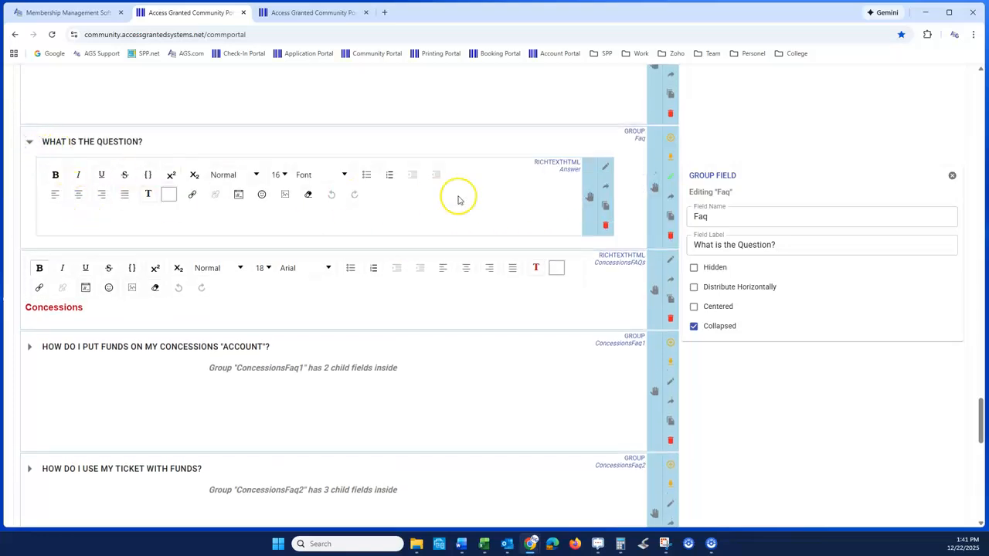
left_click(711, 244)
left_click_drag(782, 245, 613, 255)
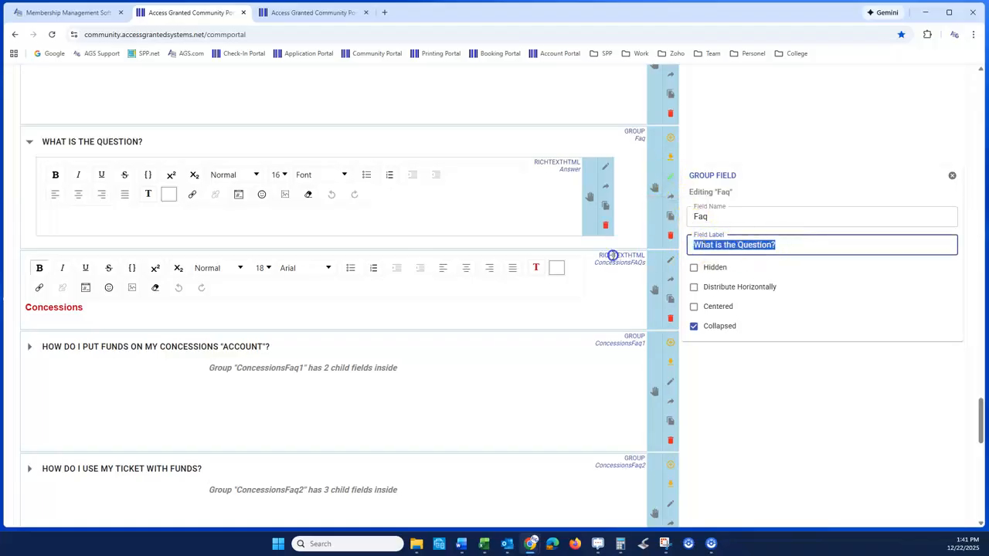
type("W")
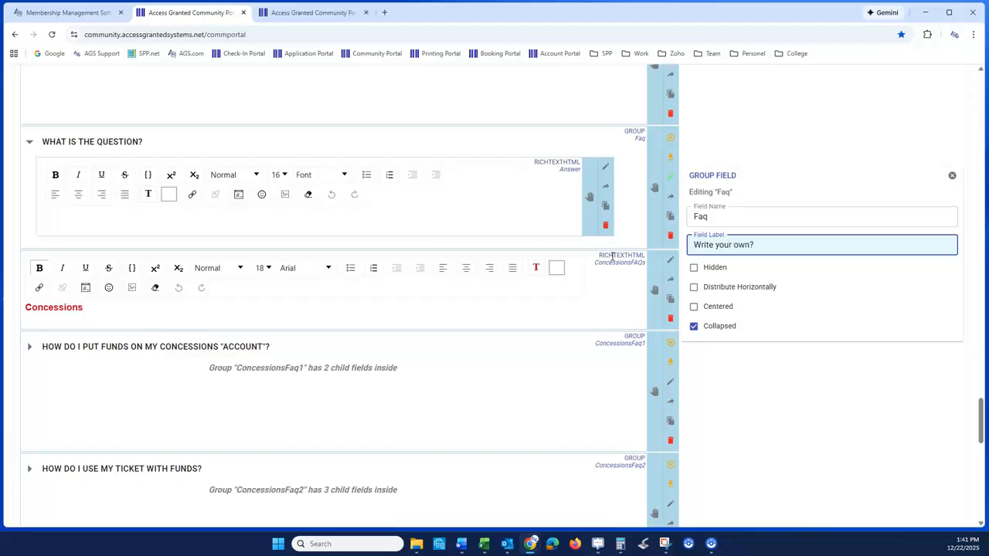
left_click(713, 363)
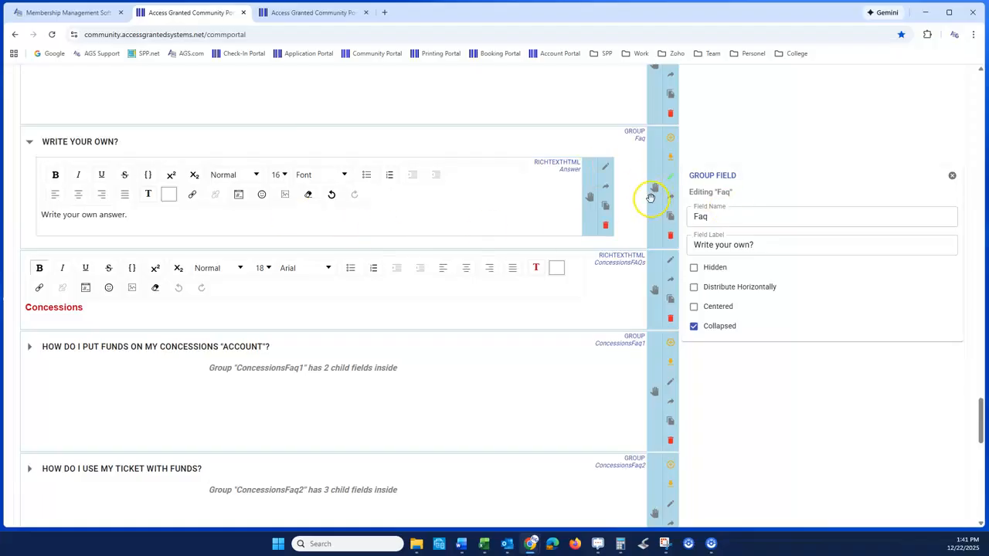
- Add a URL Button to the "Write your own?" FAQ group and move it below the answer text
left_click(671, 139)
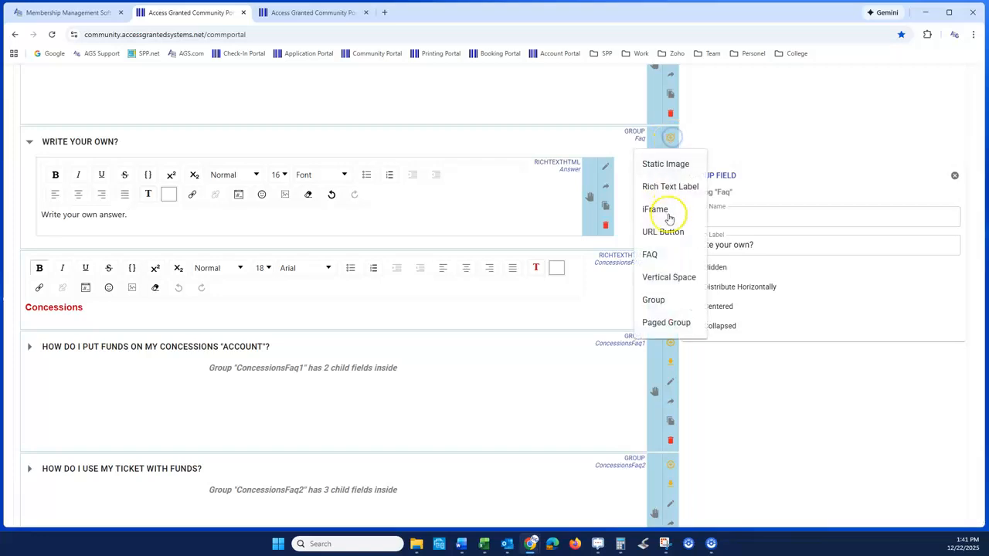
left_click(666, 234)
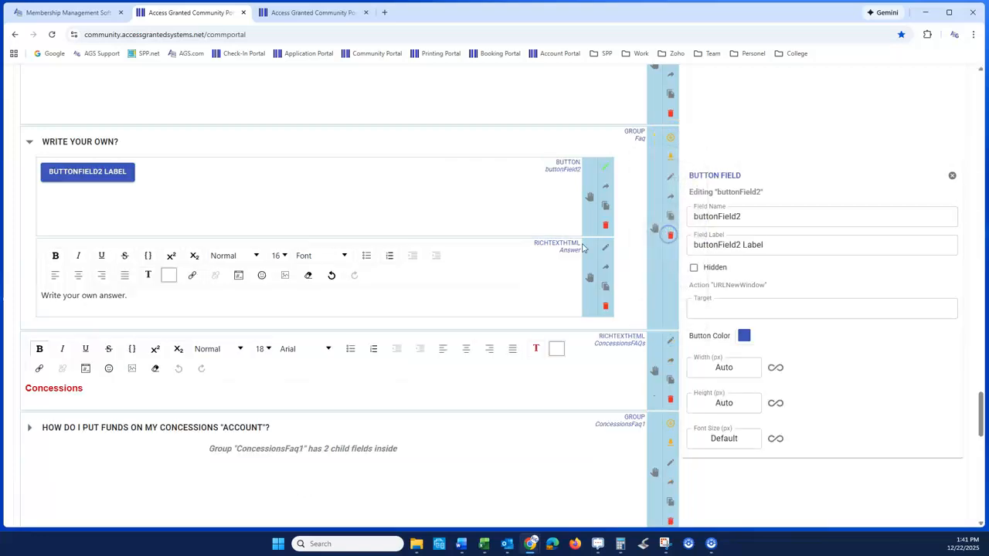
left_click_drag(589, 196, 580, 274)
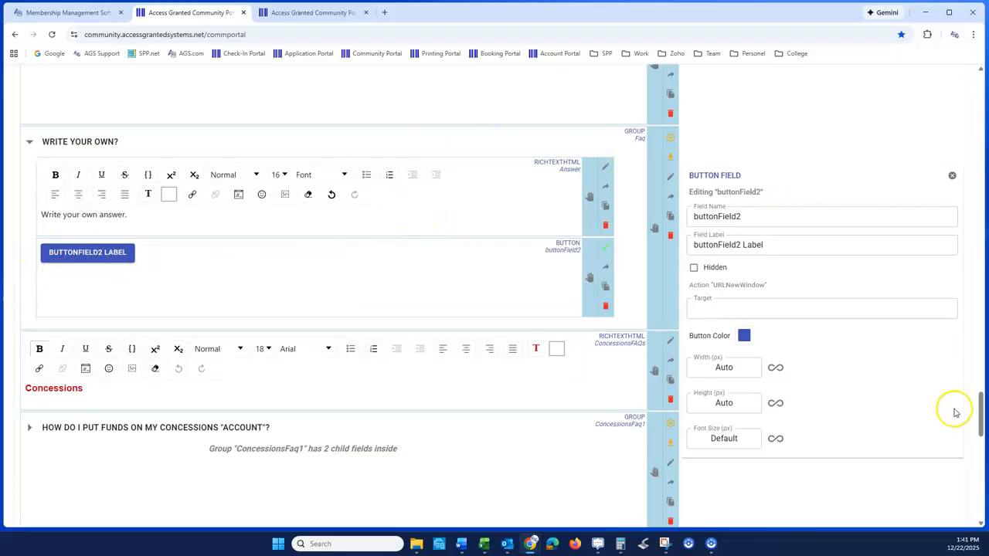
- Preview the page, expand the "Write your own?" FAQ to check its answer and button, and save the page changes
left_click_drag(982, 413, 972, 89)
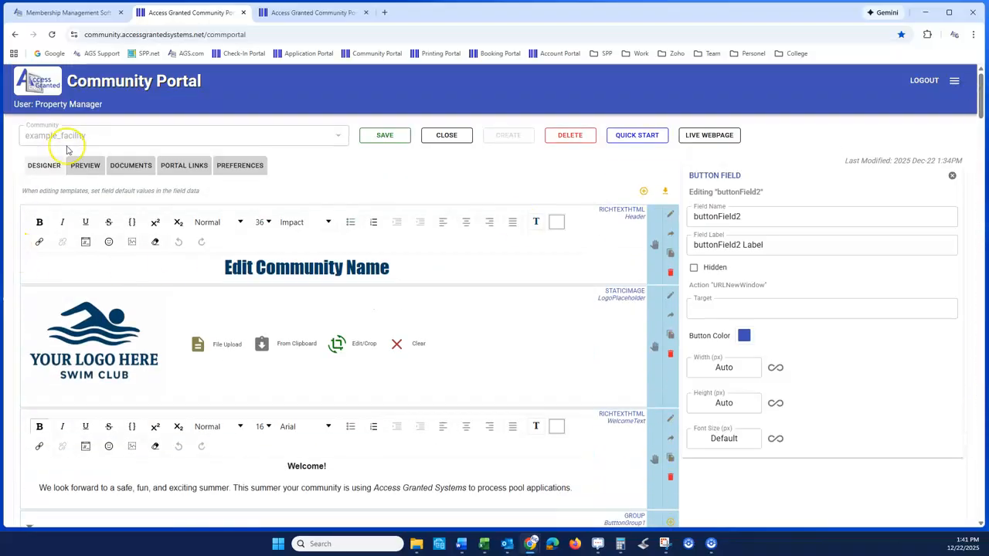
left_click(87, 168)
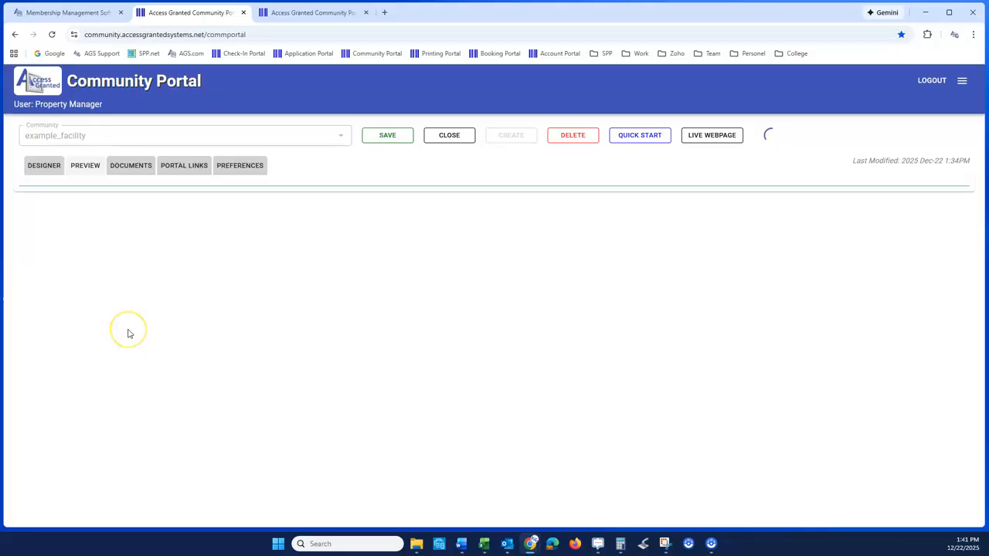
scroll(129, 334, "down", 6)
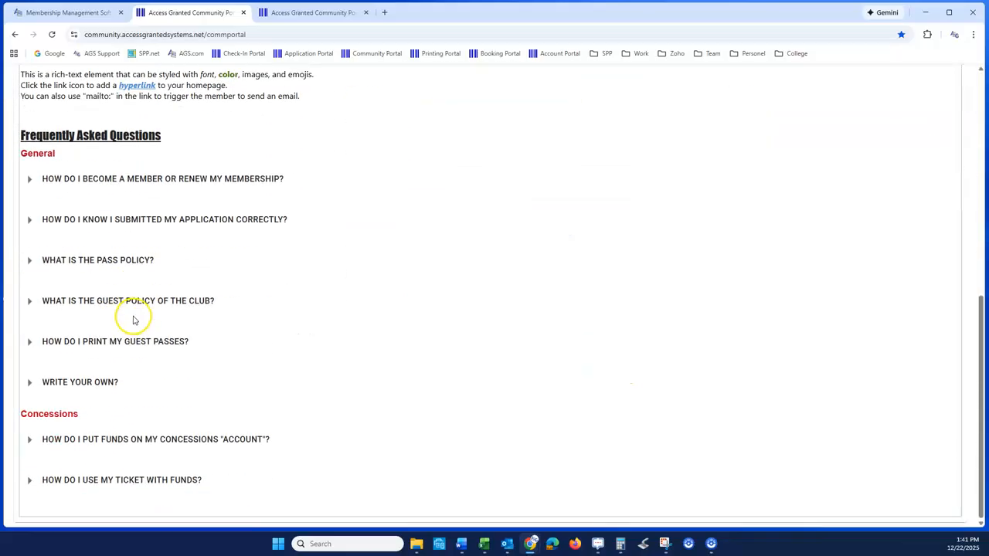
left_click(30, 381)
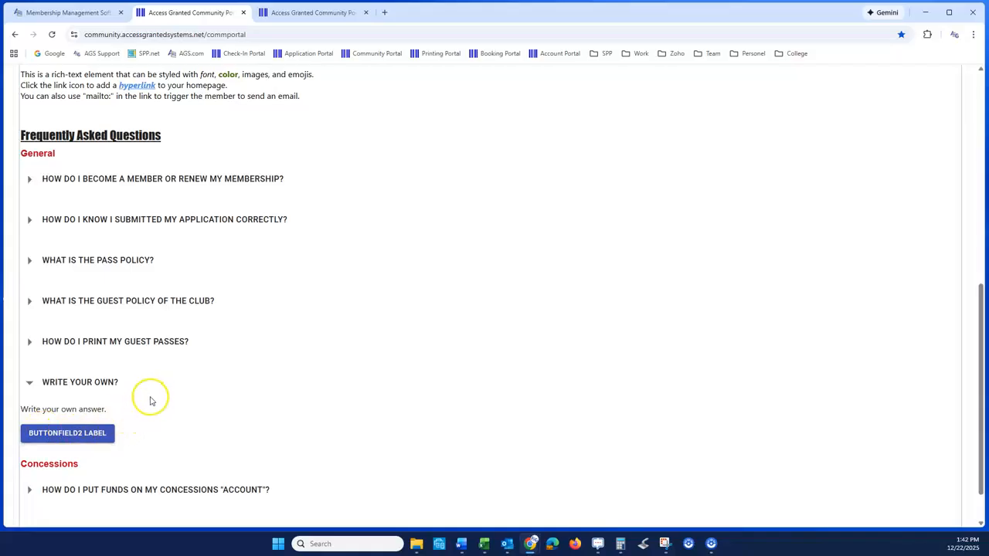
scroll(151, 400, "up", 8)
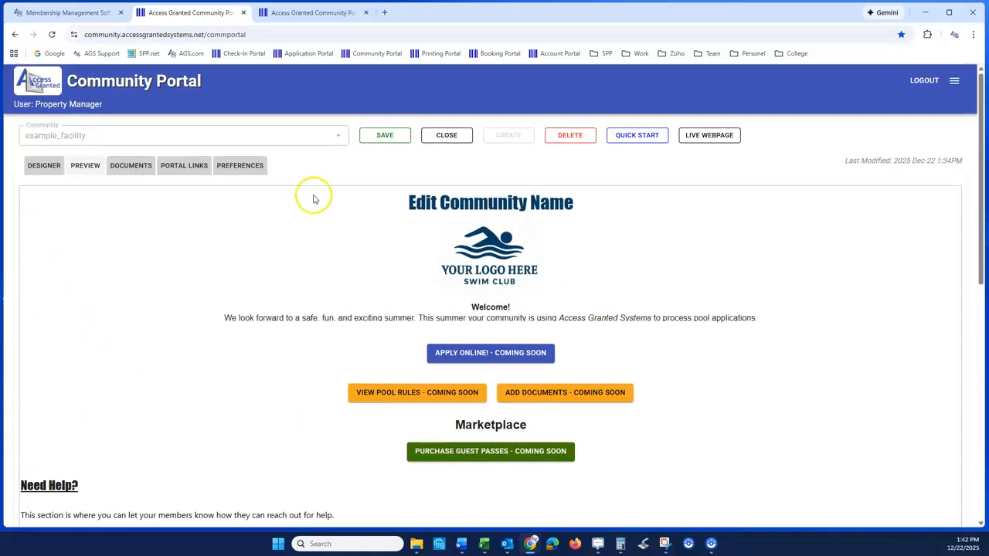
left_click(384, 136)
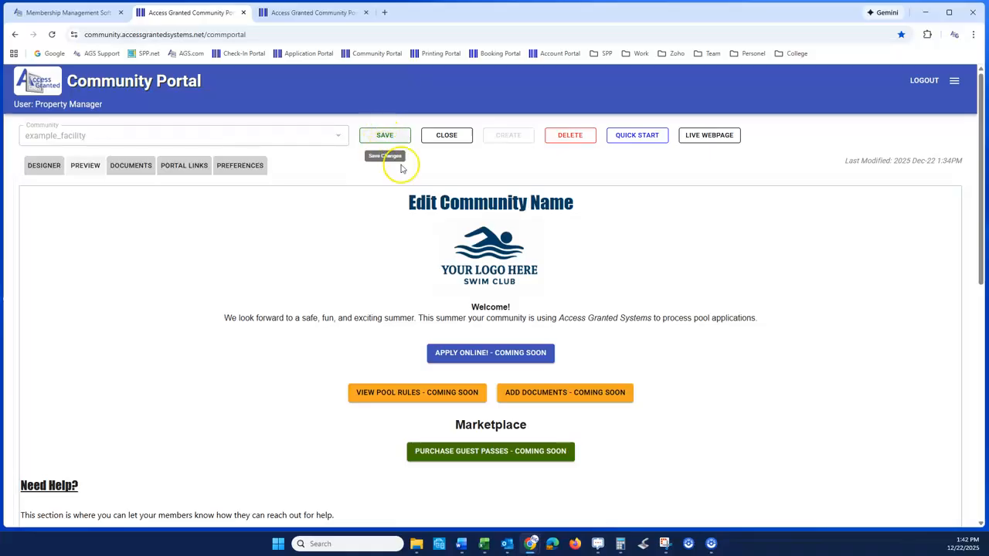